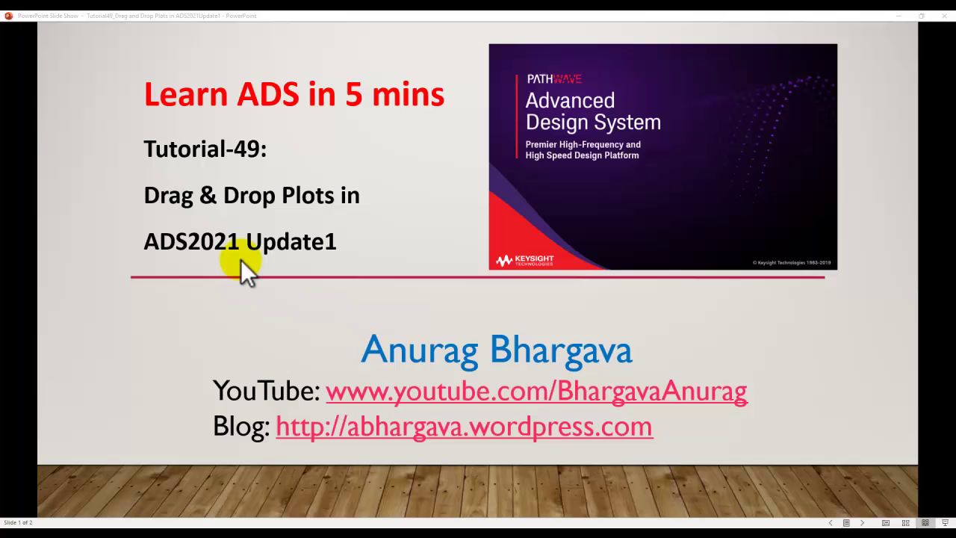
Go back to the tutorial title slide, then switch to the filter schematic and run its S-parameter simulation
{"action": "left_click", "coordinate": [241, 259]}
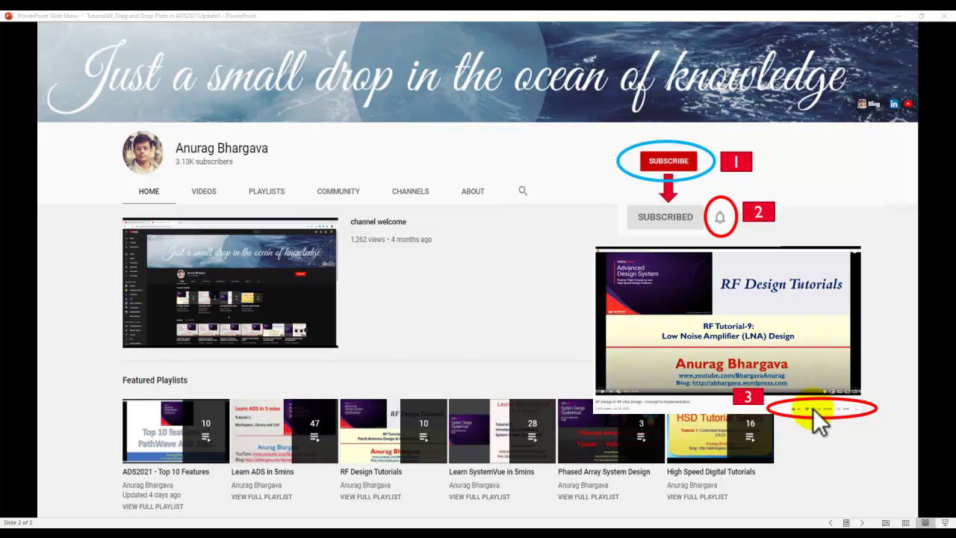
{"action": "key", "text": "Left"}
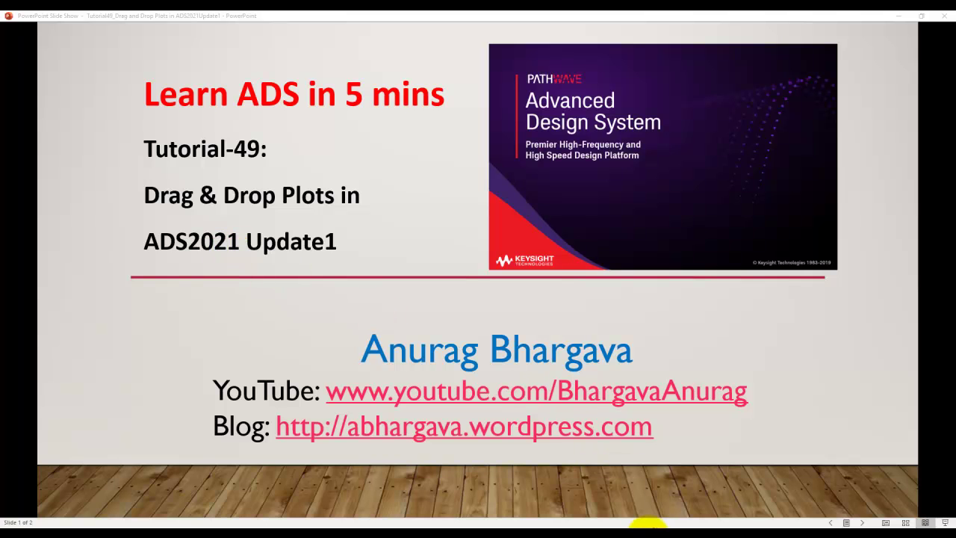
{"action": "mouse_move", "coordinate": [661, 526]}
{"action": "left_click", "coordinate": [662, 508]}
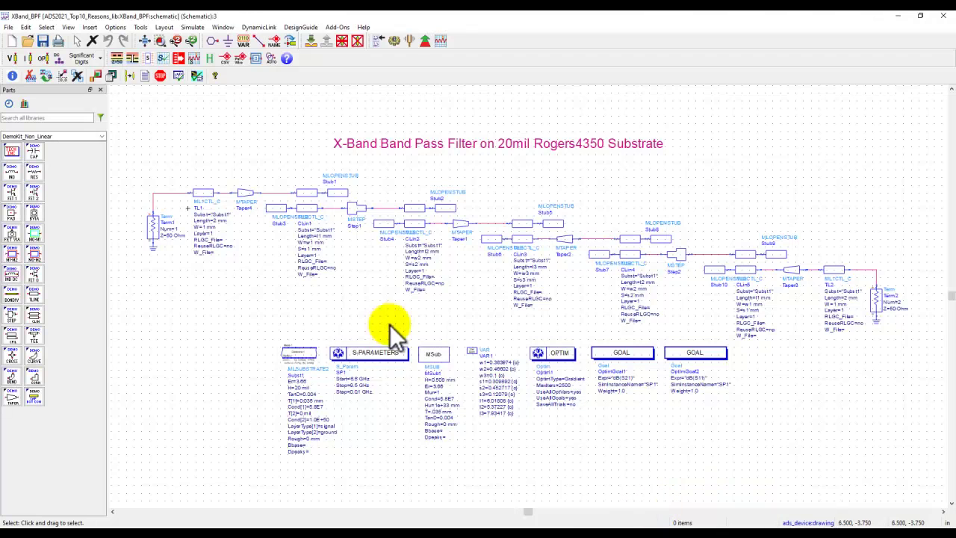
{"action": "left_click", "coordinate": [396, 41]}
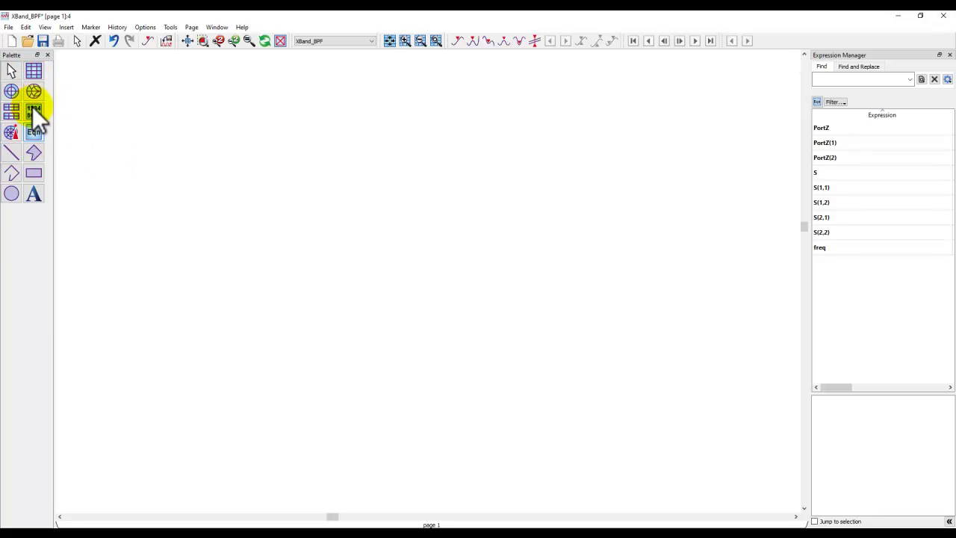
Place a top-left rectangular plot of dB(S(1,1)) versus frequency and select it
{"action": "left_click", "coordinate": [34, 71]}
{"action": "left_click", "coordinate": [107, 88]}
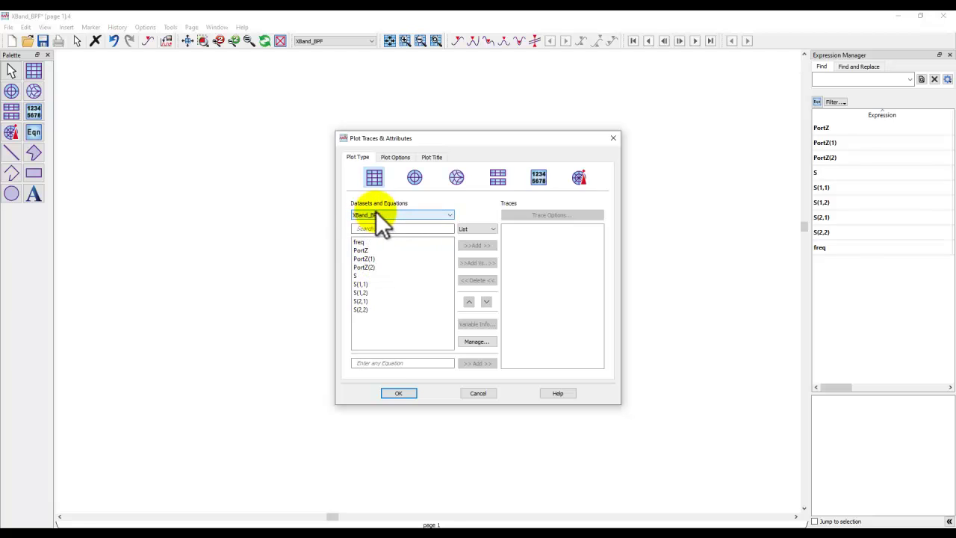
{"action": "left_click", "coordinate": [373, 285]}
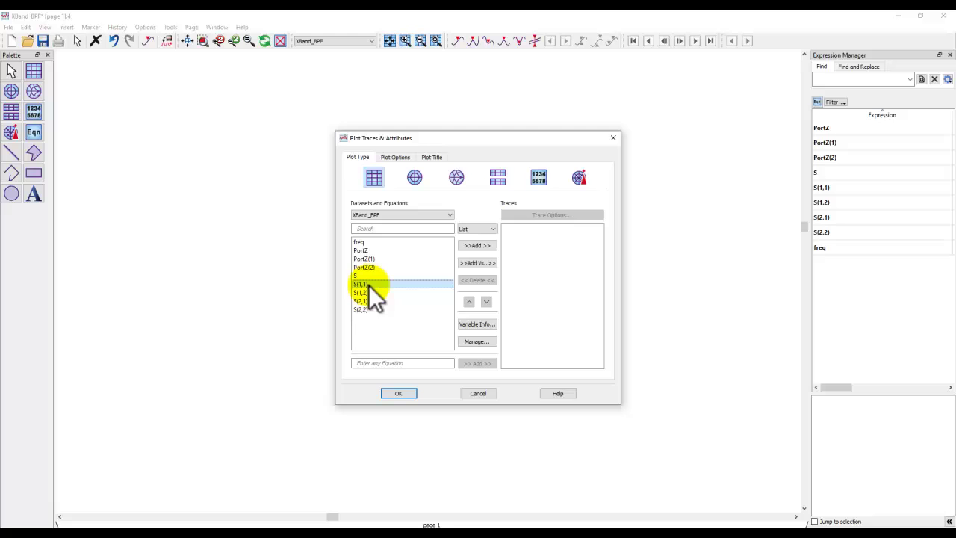
{"action": "left_click", "coordinate": [472, 246]}
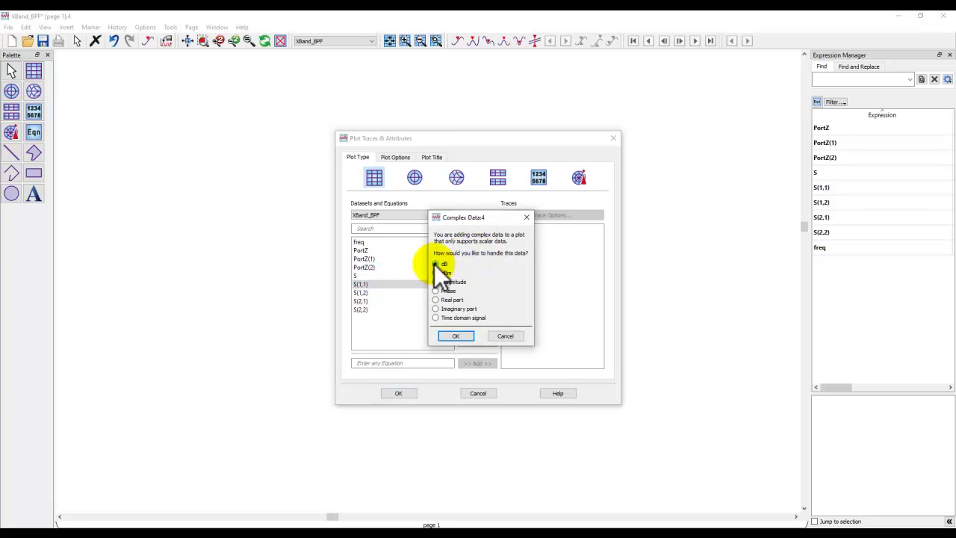
{"action": "left_click", "coordinate": [457, 337]}
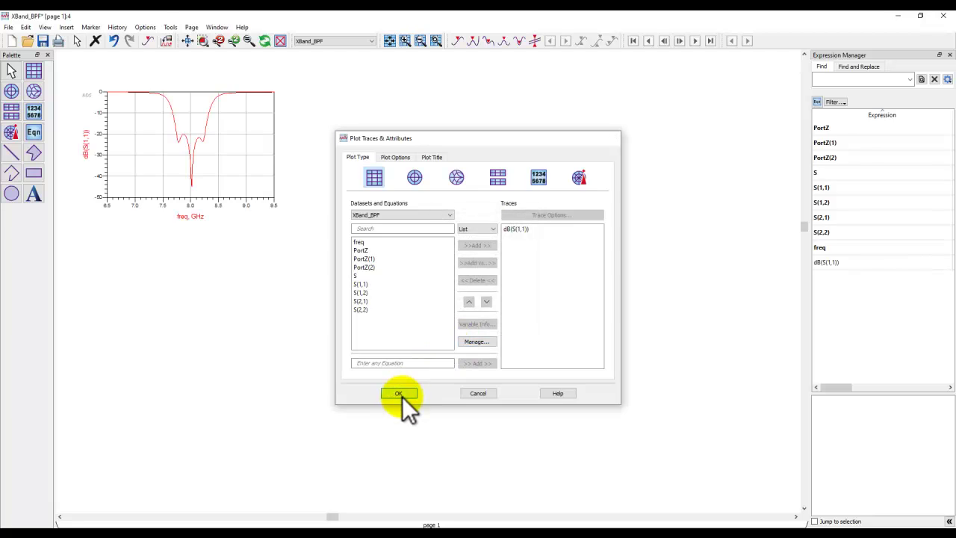
{"action": "left_click", "coordinate": [400, 394]}
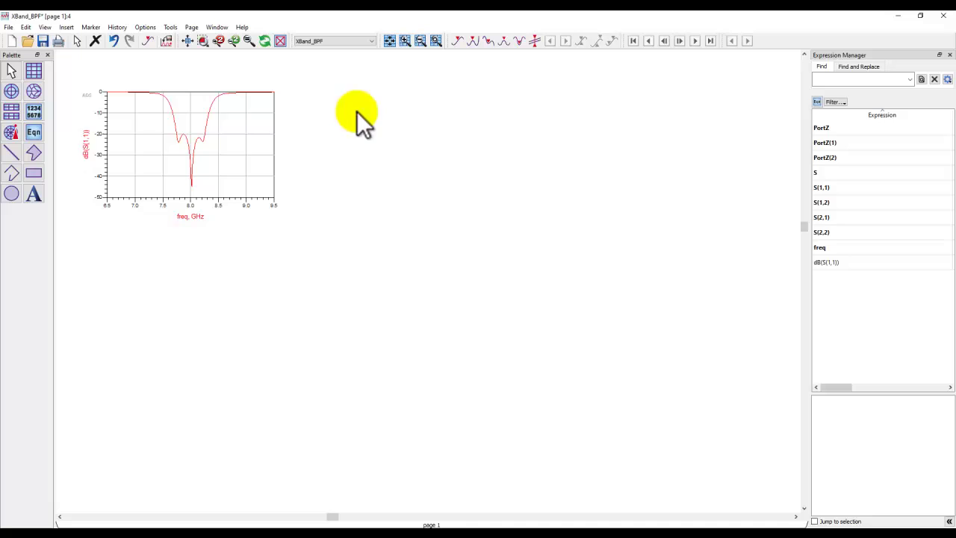
{"action": "left_click", "coordinate": [218, 174]}
Delete the dB(S(1,1)) plot, then start a new rectangular plot and dismiss it without traces
{"action": "key", "text": "Delete"}
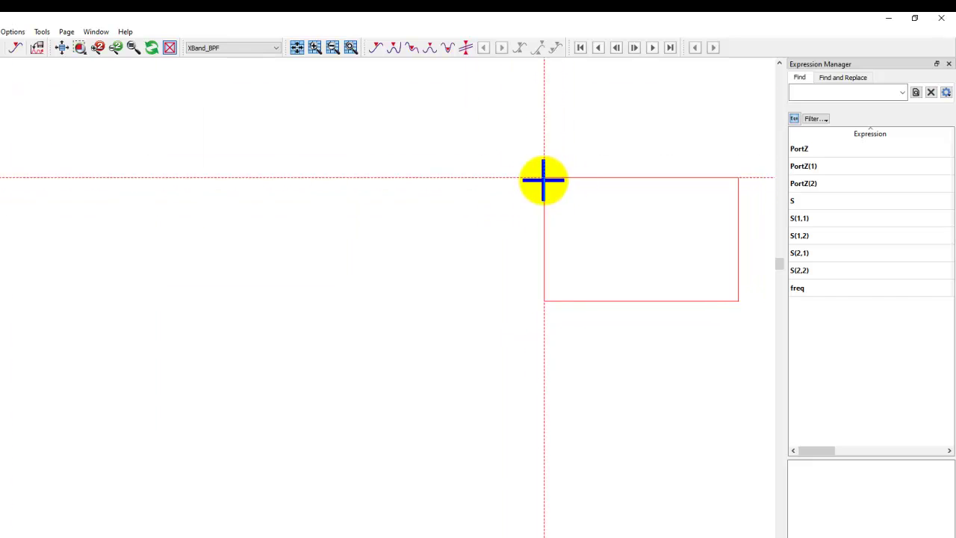
{"action": "left_click", "coordinate": [510, 180]}
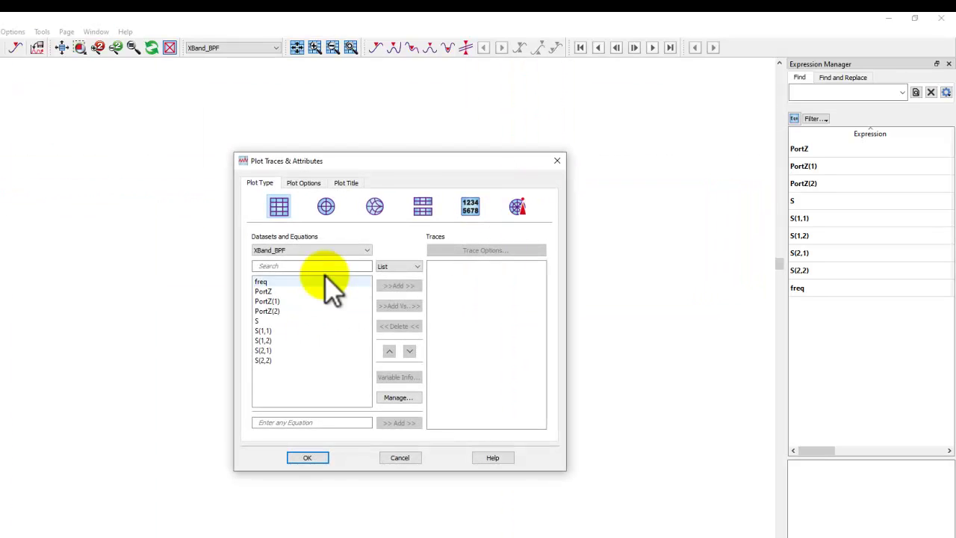
{"action": "left_click_drag", "start_coordinate": [391, 163], "coordinate": [588, 112]}
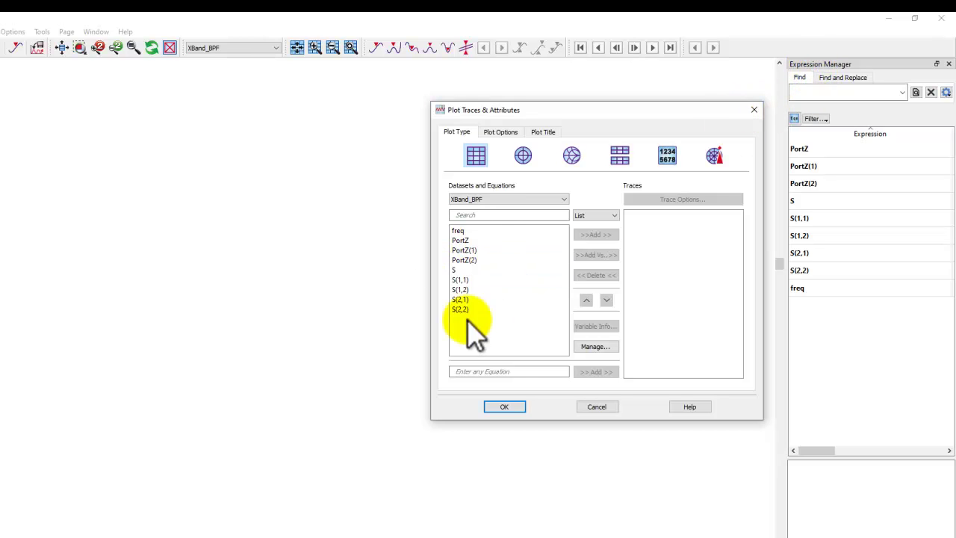
{"action": "left_click", "coordinate": [755, 111]}
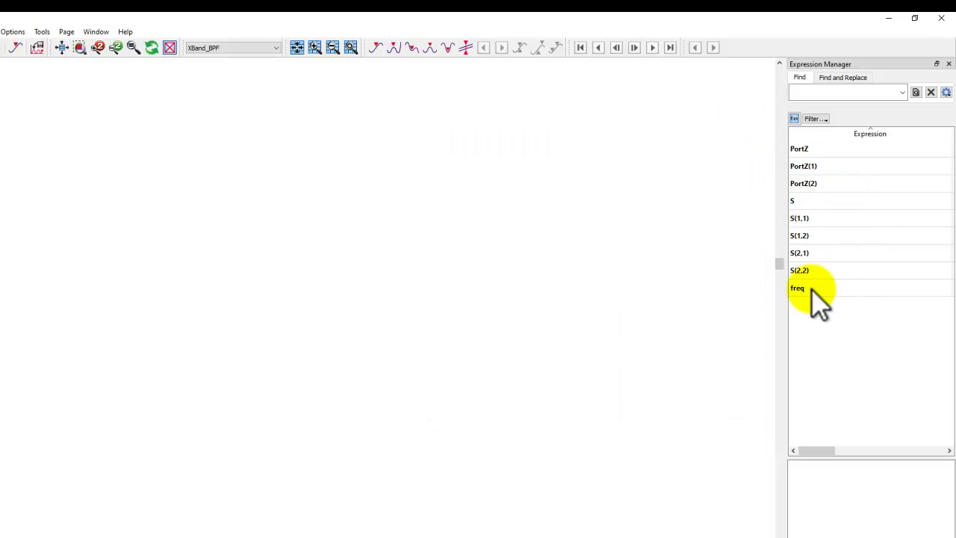
Select S(1,1) in the Expression Manager to view its complex, freq-dependent, 301-point dataset details
{"action": "left_click", "coordinate": [804, 220]}
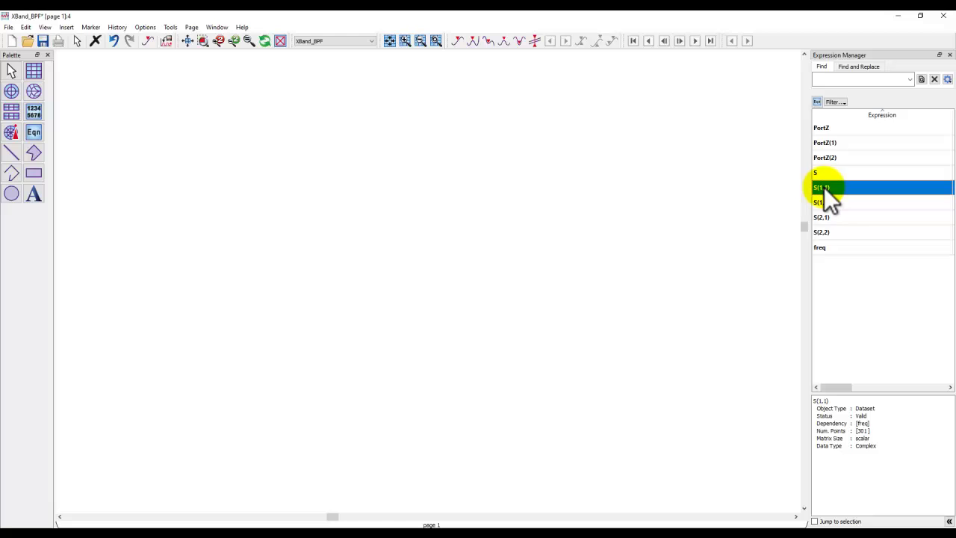
Drop S(1,1) onto the page as a dB(S(1,1)) plot and inspect the new trace
{"action": "left_click_drag", "start_coordinate": [826, 191], "coordinate": [134, 109]}
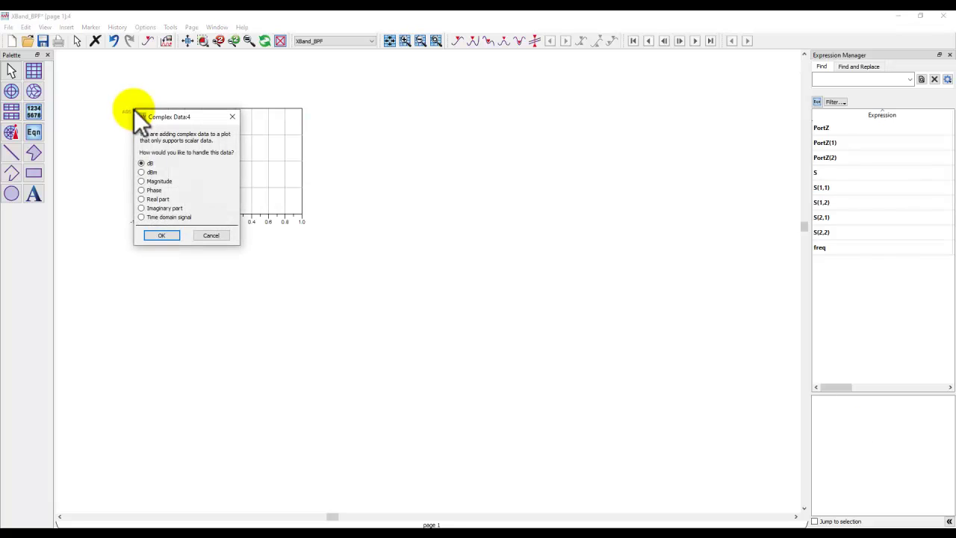
{"action": "left_click", "coordinate": [161, 236]}
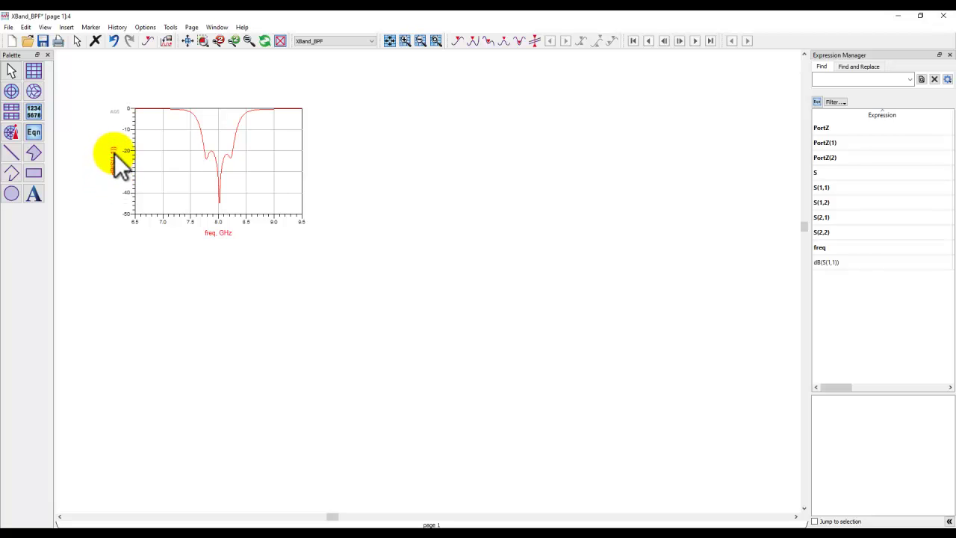
{"action": "left_click", "coordinate": [831, 264]}
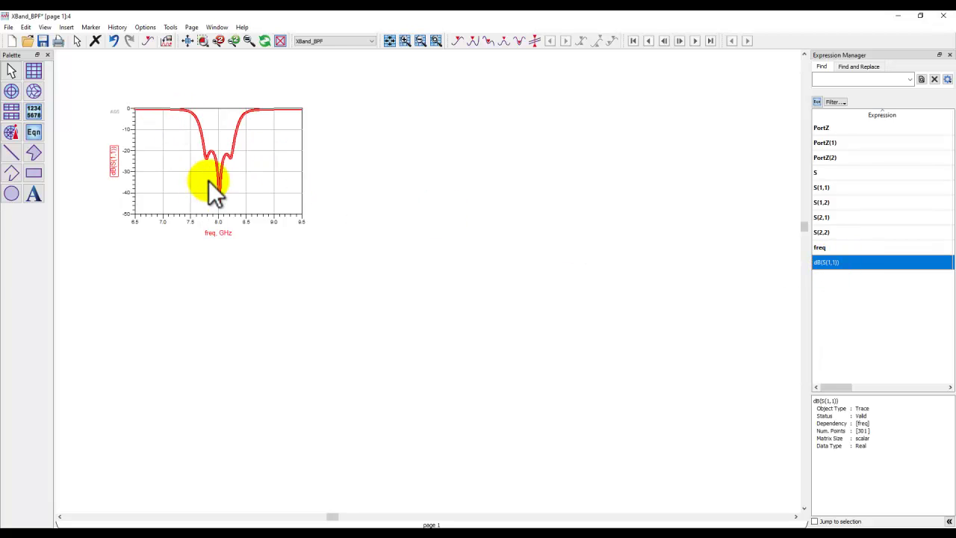
{"action": "left_click", "coordinate": [411, 184]}
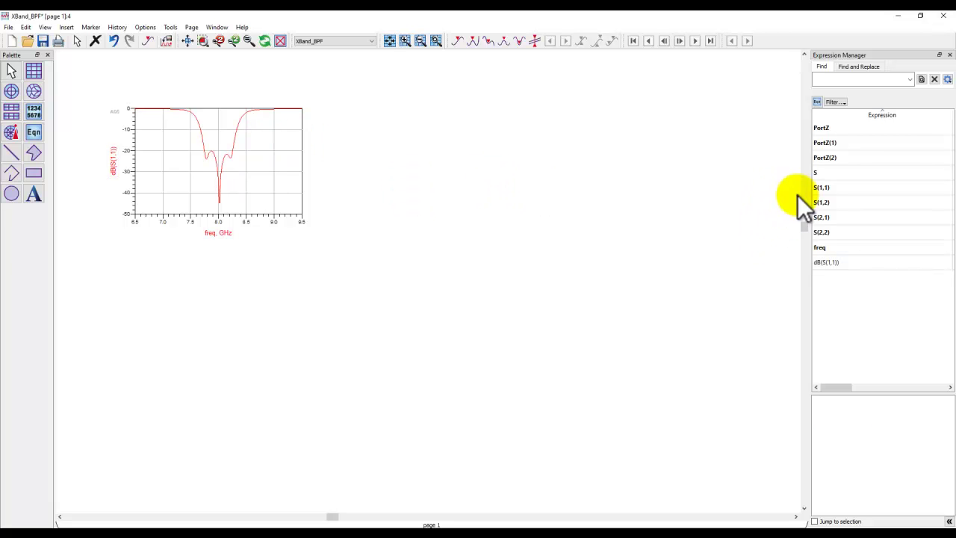
Add a second plot overlaying dB(S(1,1)), dB(S(1,2)), dB(S(2,1)) and dB(S(2,2))
{"action": "left_click", "coordinate": [821, 187]}
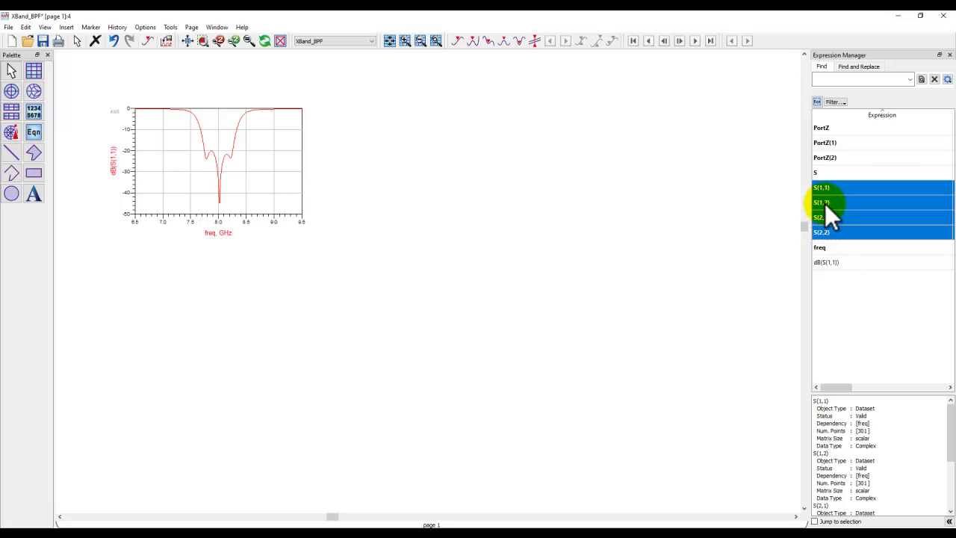
{"action": "left_click_drag", "start_coordinate": [823, 204], "coordinate": [389, 112]}
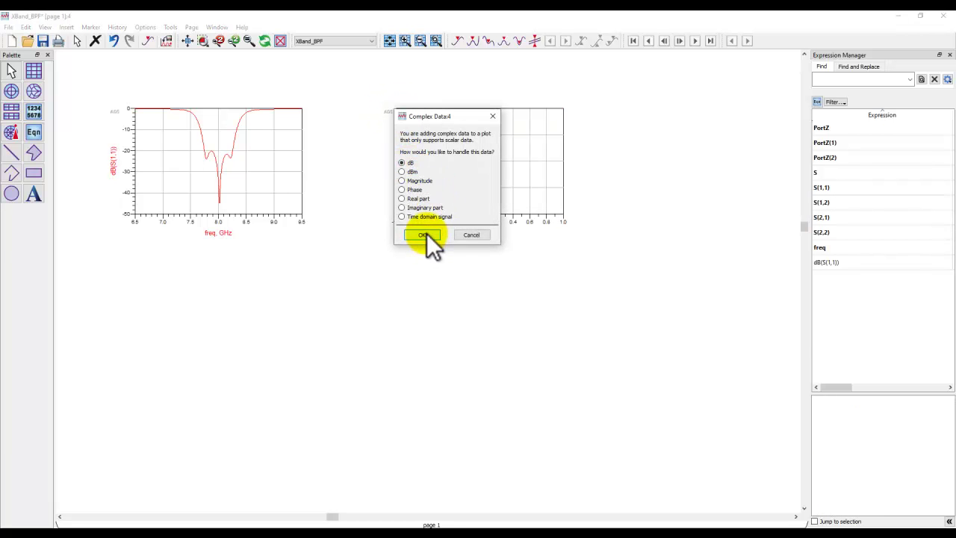
{"action": "left_click", "coordinate": [426, 233]}
{"action": "left_click", "coordinate": [351, 201]}
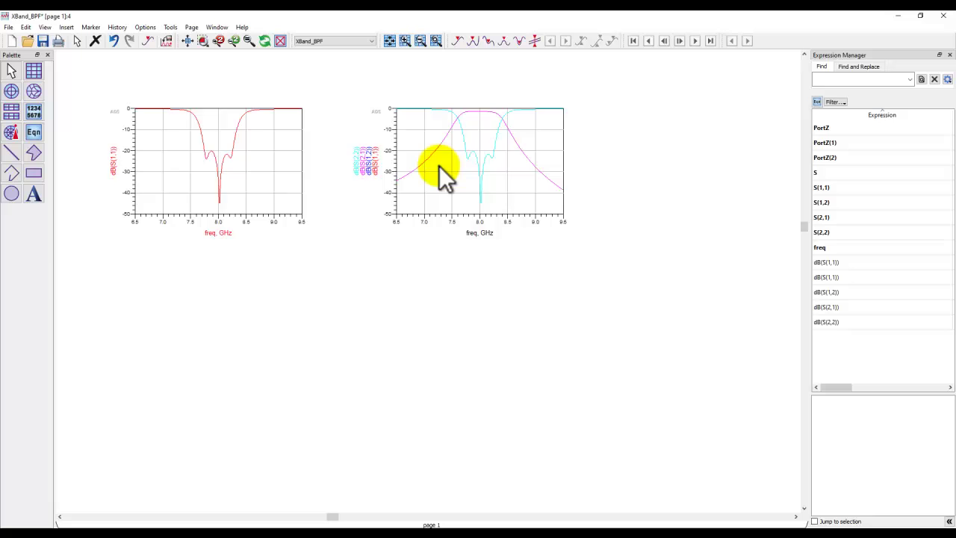
Fit both plots into view and shift the dB(S(1,1)) plot slightly right
{"action": "scroll", "coordinate": [439, 168], "scroll_direction": "up", "scroll_amount": 2}
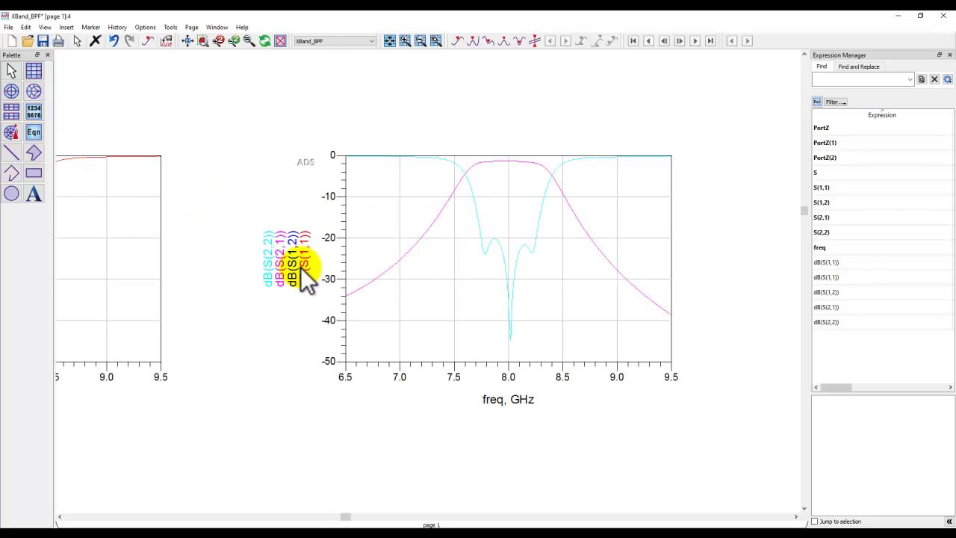
{"action": "left_click", "coordinate": [187, 40]}
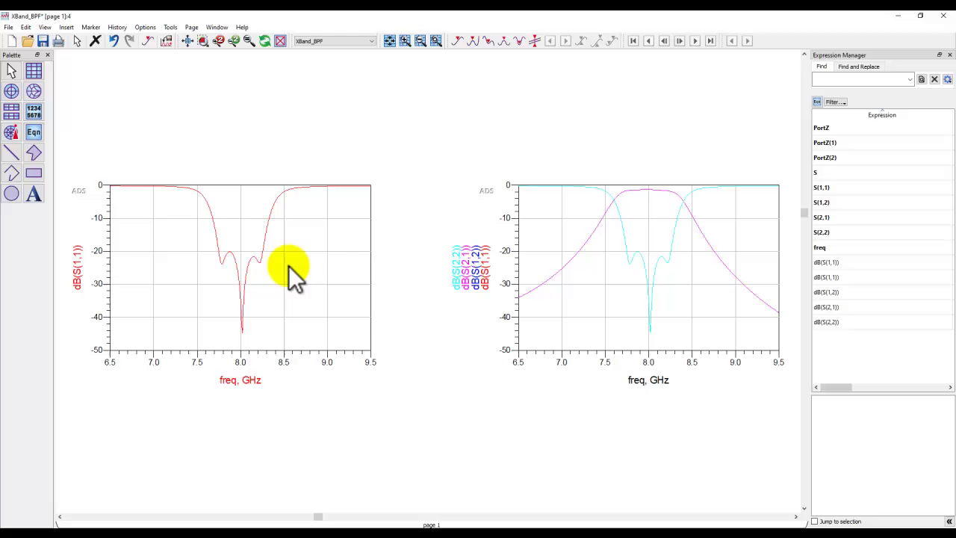
{"action": "left_click", "coordinate": [310, 272]}
{"action": "left_click_drag", "start_coordinate": [350, 274], "coordinate": [350, 274]}
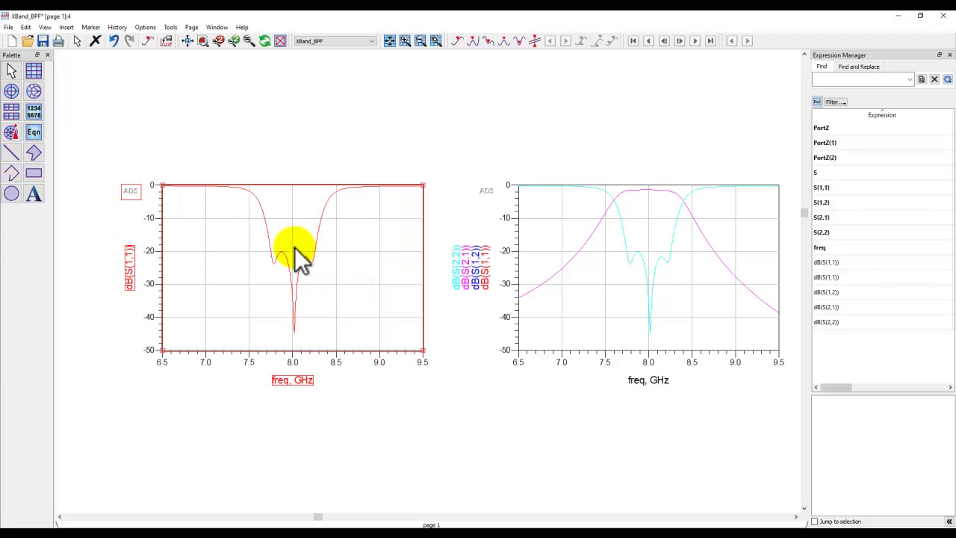
{"action": "left_click", "coordinate": [292, 152]}
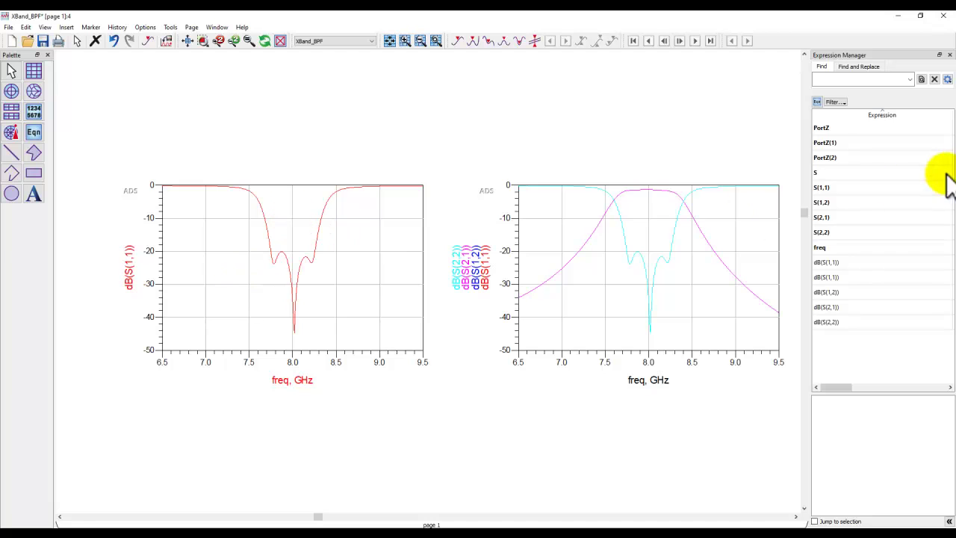
Overlay dB(S(2,1)) on the left dB(S(1,1)) plot and fit all plots to the view
{"action": "left_click_drag", "start_coordinate": [820, 219], "coordinate": [297, 231]}
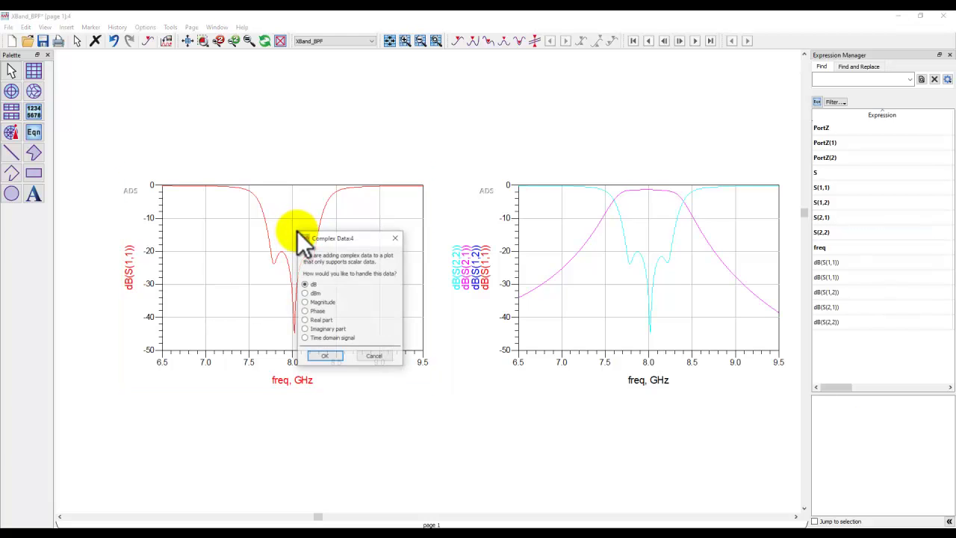
{"action": "left_click", "coordinate": [324, 355]}
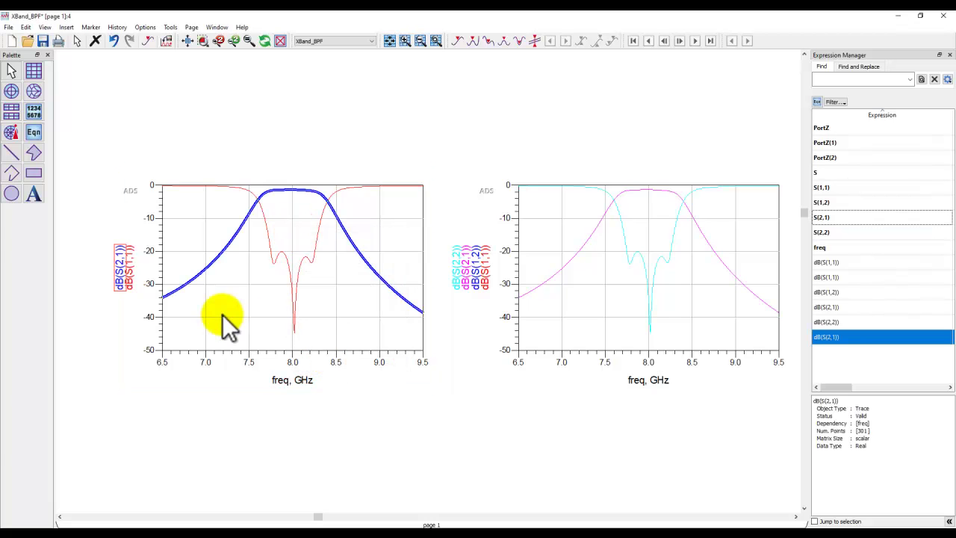
{"action": "left_click", "coordinate": [251, 419]}
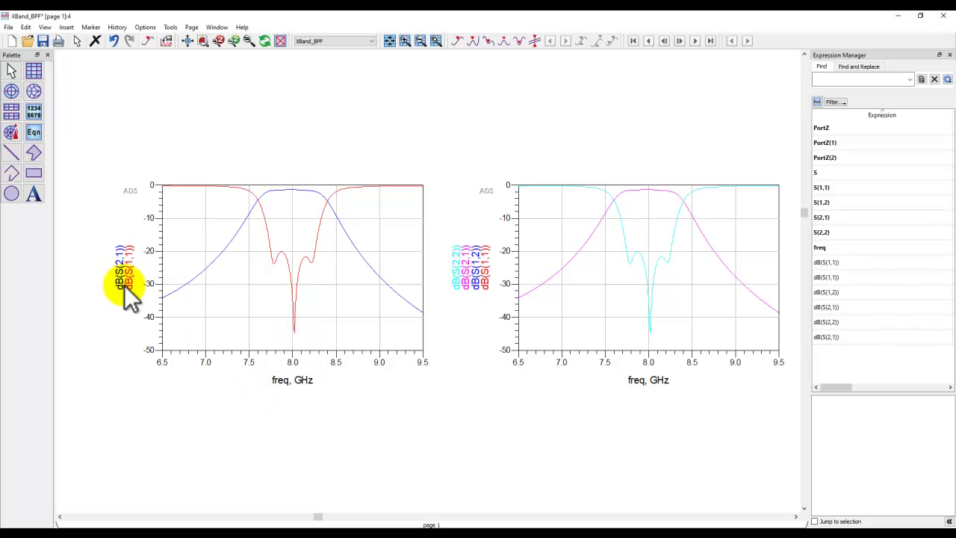
{"action": "left_click", "coordinate": [188, 42]}
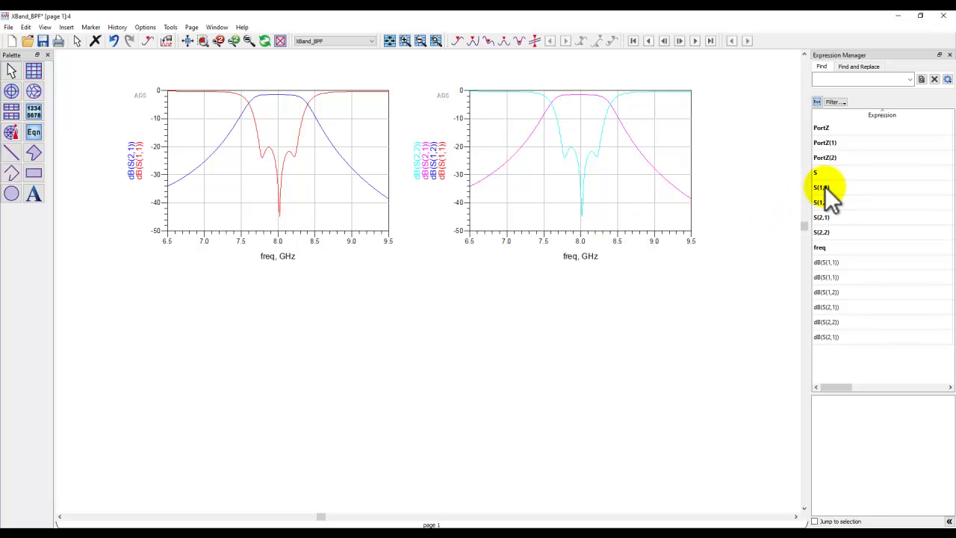
Insert a Smith chart of S(1,1) covering 6.5–9.5 GHz below the dB plots
{"action": "left_click_drag", "start_coordinate": [826, 192], "coordinate": [171, 297]}
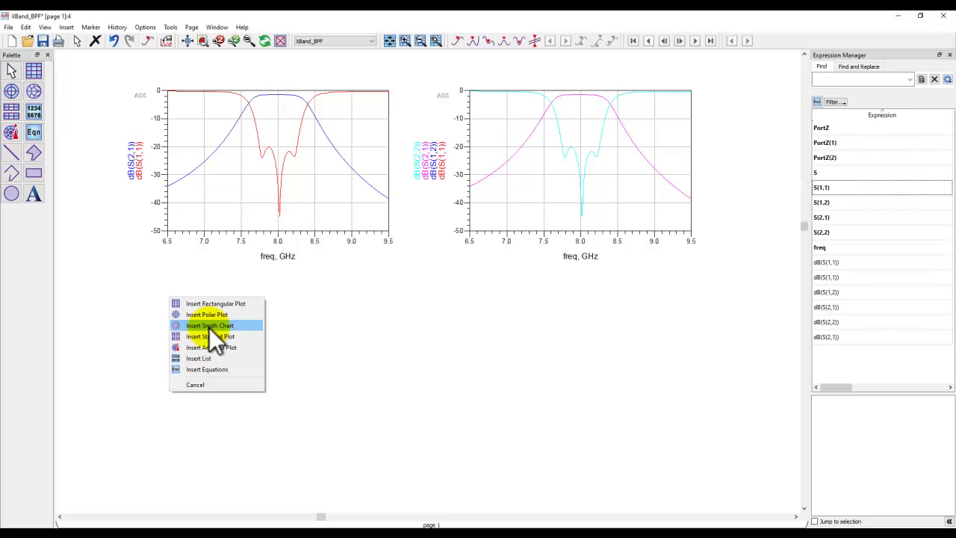
{"action": "left_click", "coordinate": [209, 327]}
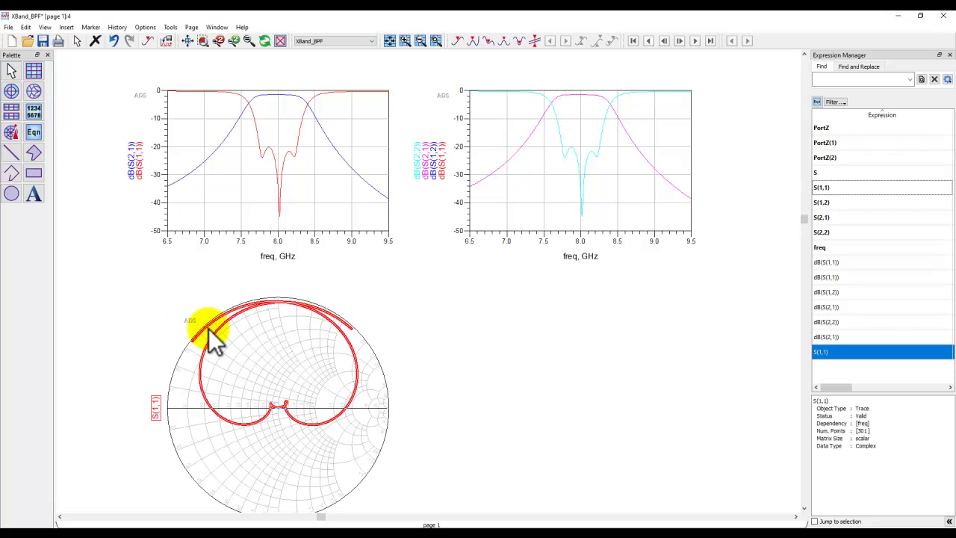
{"action": "left_click", "coordinate": [125, 345]}
{"action": "scroll", "coordinate": [395, 425], "scroll_direction": "down", "scroll_amount": 2}
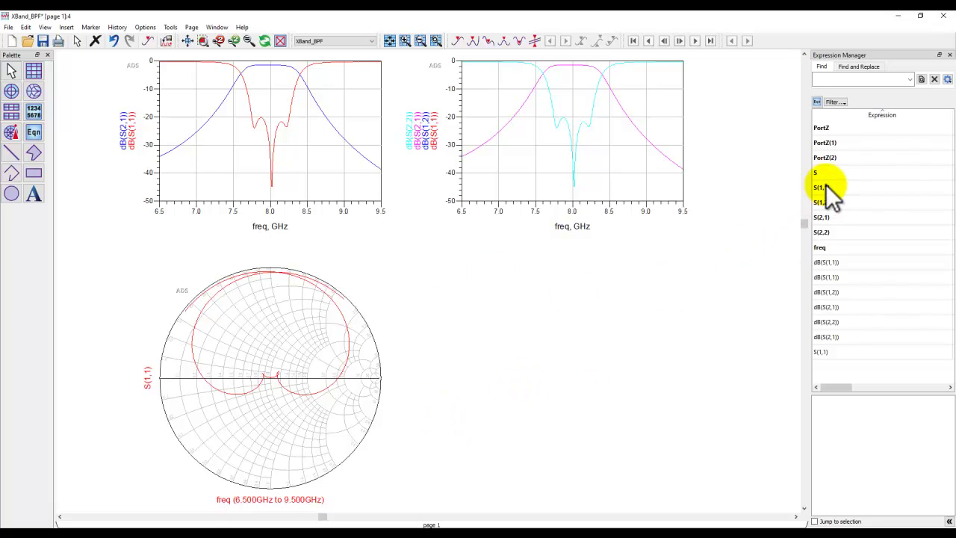
Insert a magnitude/angle list of S(1,1) versus frequency and place it beside the Smith chart
{"action": "left_click_drag", "start_coordinate": [822, 189], "coordinate": [467, 297]}
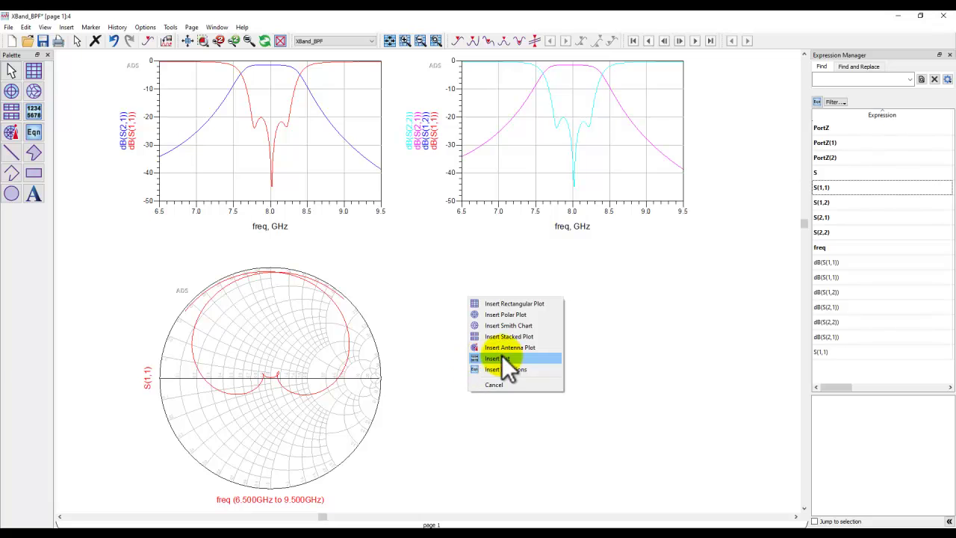
{"action": "left_click", "coordinate": [495, 358]}
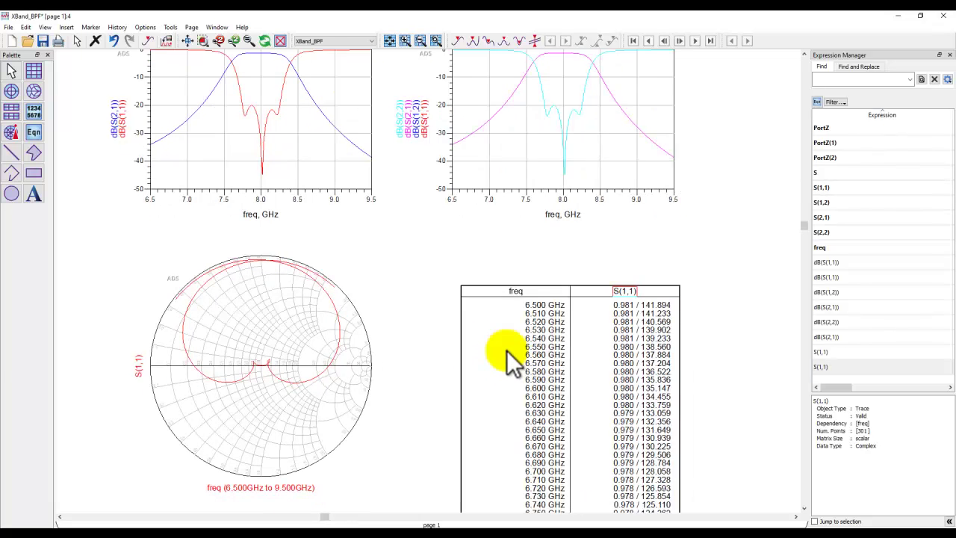
{"action": "left_click_drag", "start_coordinate": [487, 308], "coordinate": [466, 290]}
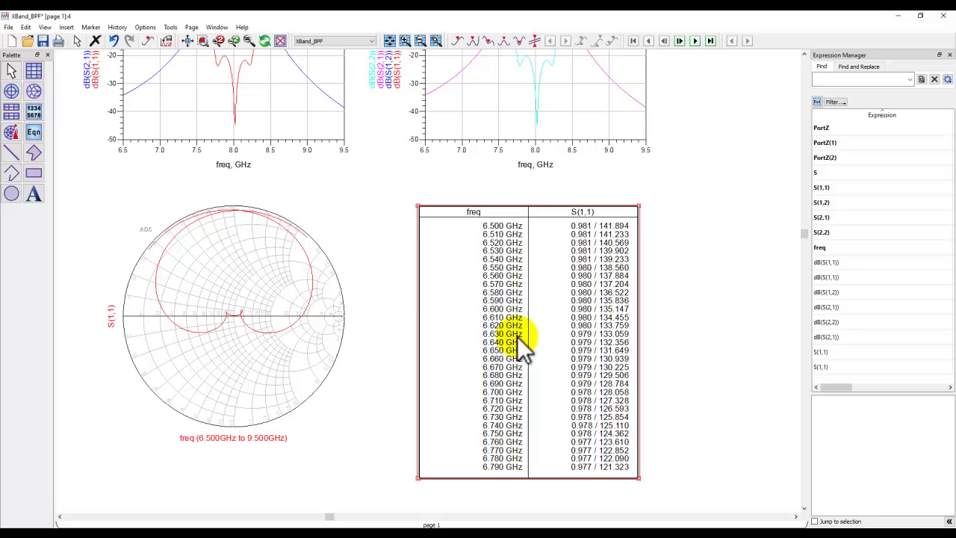
{"action": "scroll", "coordinate": [387, 265], "scroll_direction": "up", "scroll_amount": 3}
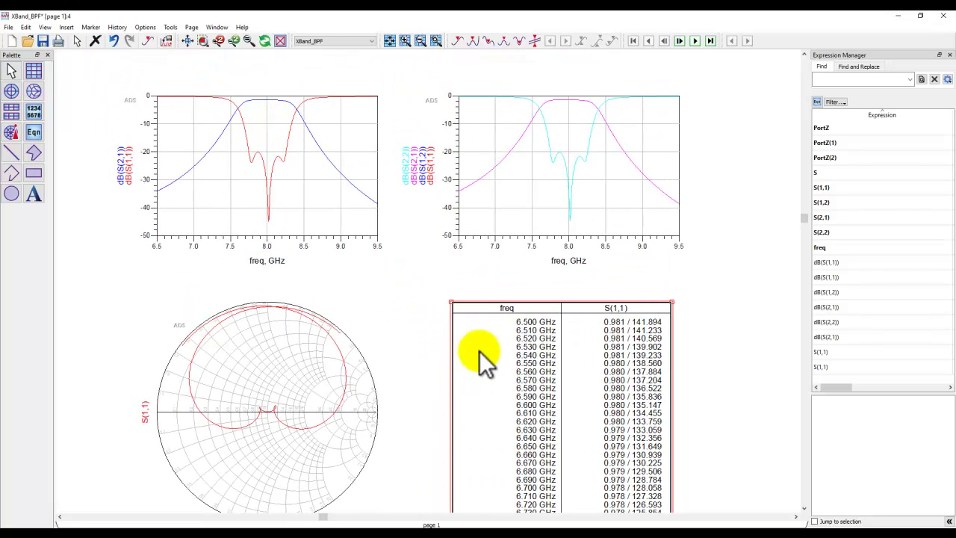
{"action": "scroll", "coordinate": [726, 327], "scroll_direction": "down", "scroll_amount": 3}
{"action": "scroll", "coordinate": [707, 283], "scroll_direction": "down", "scroll_amount": 1}
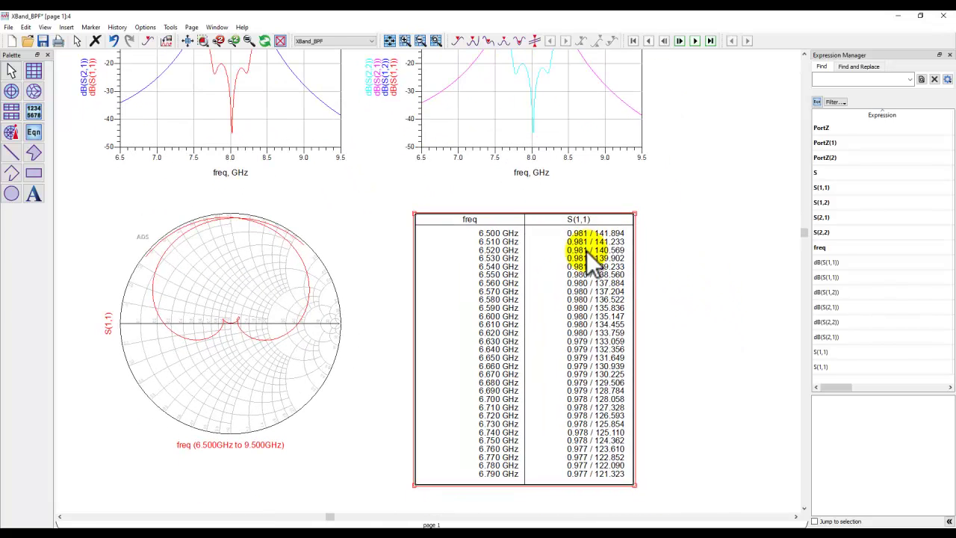
Drop S(2,1) into the S(1,1) table as a new column and fit the page into view
{"action": "left_click", "coordinate": [825, 218]}
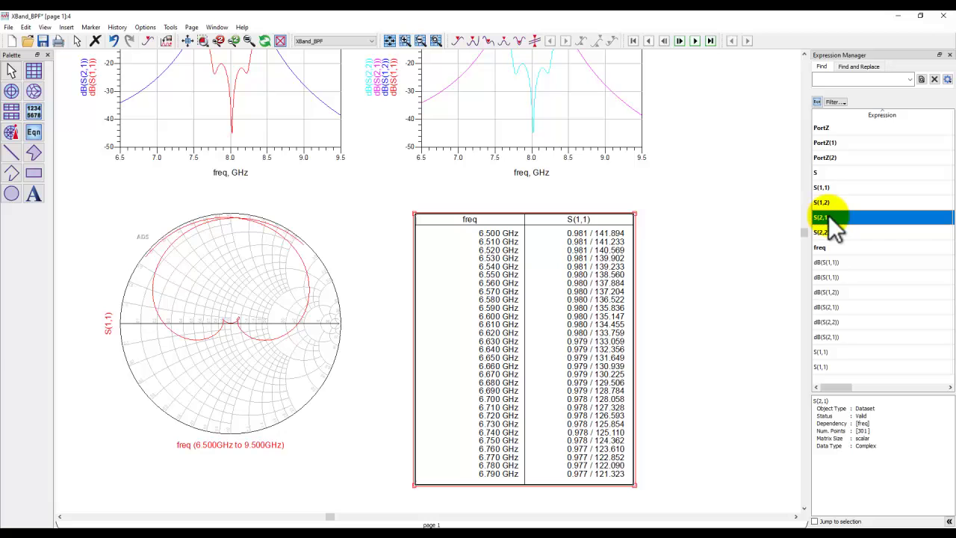
{"action": "left_click_drag", "start_coordinate": [828, 215], "coordinate": [547, 286]}
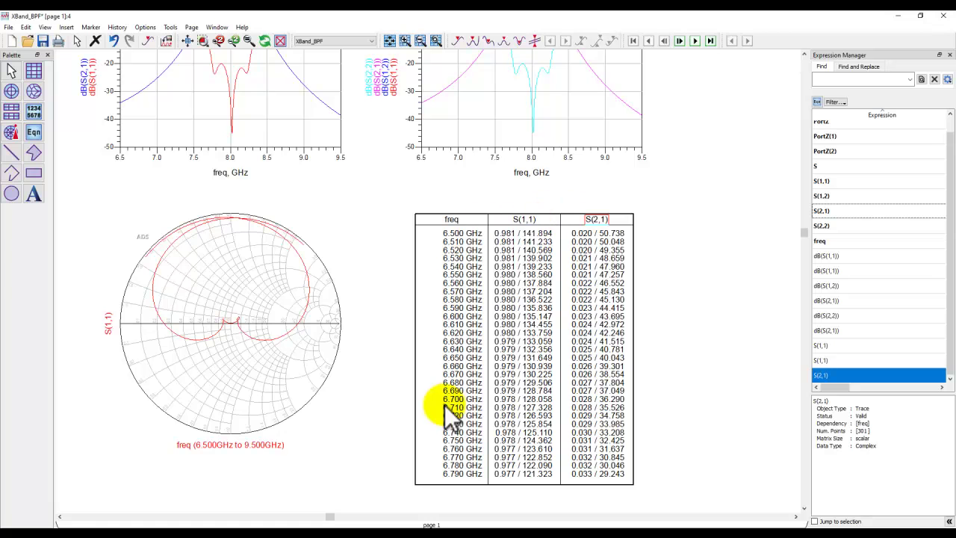
{"action": "left_click", "coordinate": [681, 373]}
{"action": "left_click", "coordinate": [187, 40]}
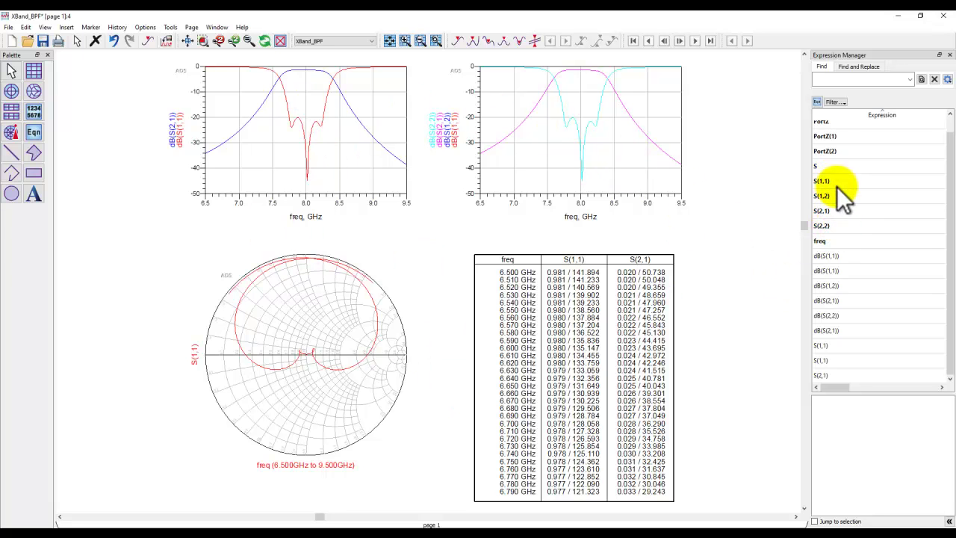
{"action": "left_click", "coordinate": [838, 255]}
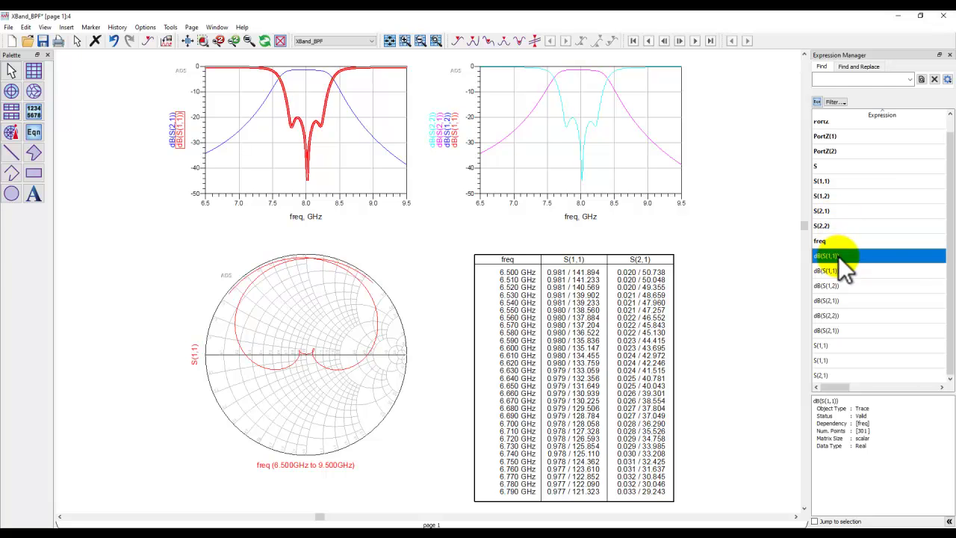
{"action": "left_click", "coordinate": [836, 332], "text": "shift"}
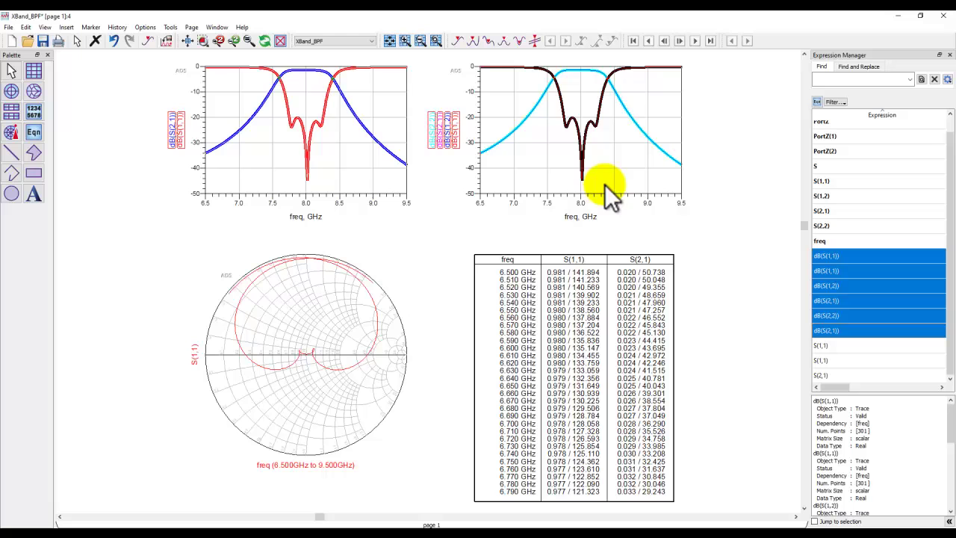
{"action": "left_click_drag", "start_coordinate": [836, 293], "coordinate": [441, 135]}
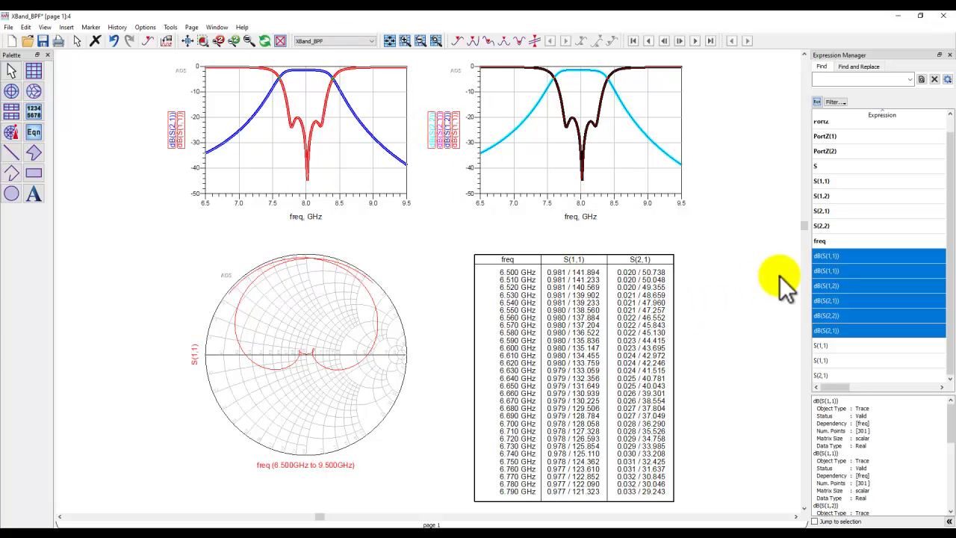
{"action": "right_click", "coordinate": [829, 272]}
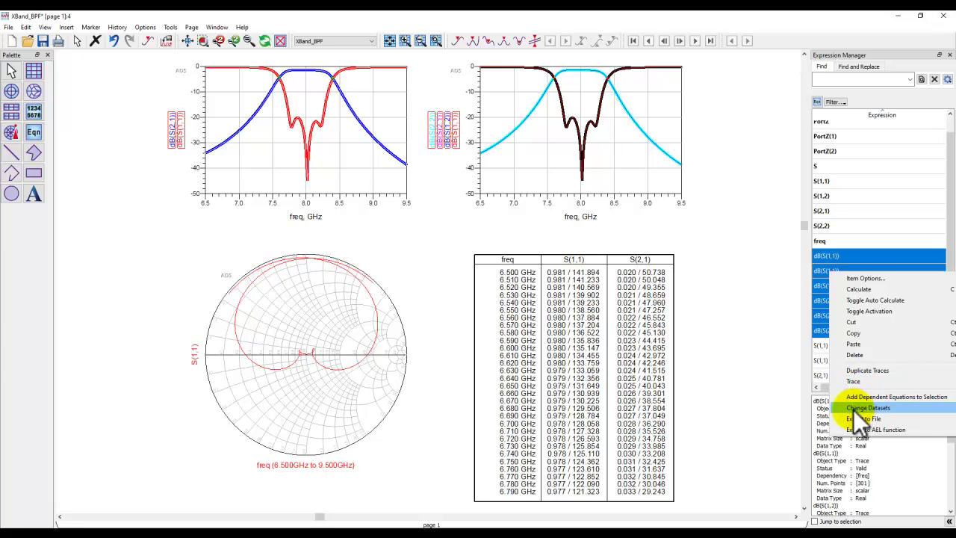
{"action": "left_click", "coordinate": [724, 287]}
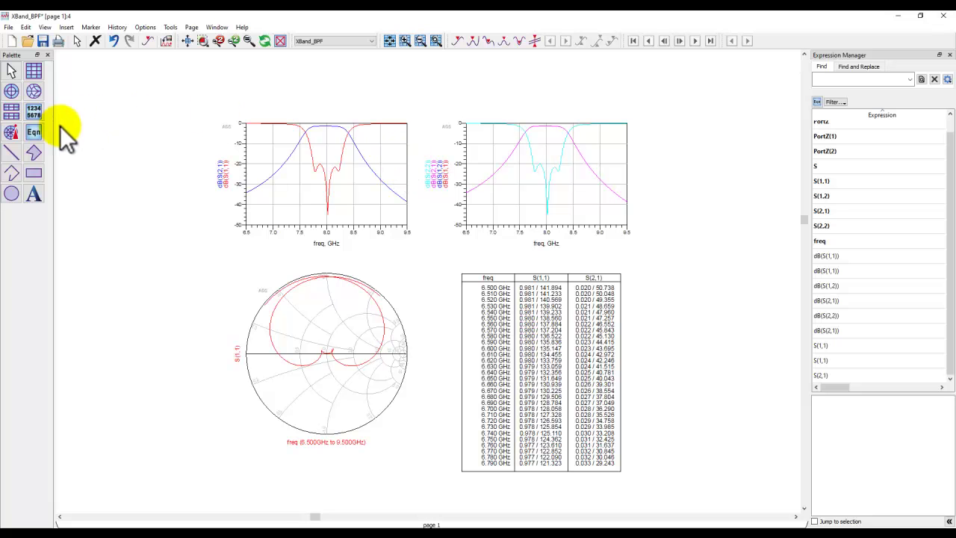
Start an equation near the top of the page, then close the entry without adding one
{"action": "left_click", "coordinate": [32, 135]}
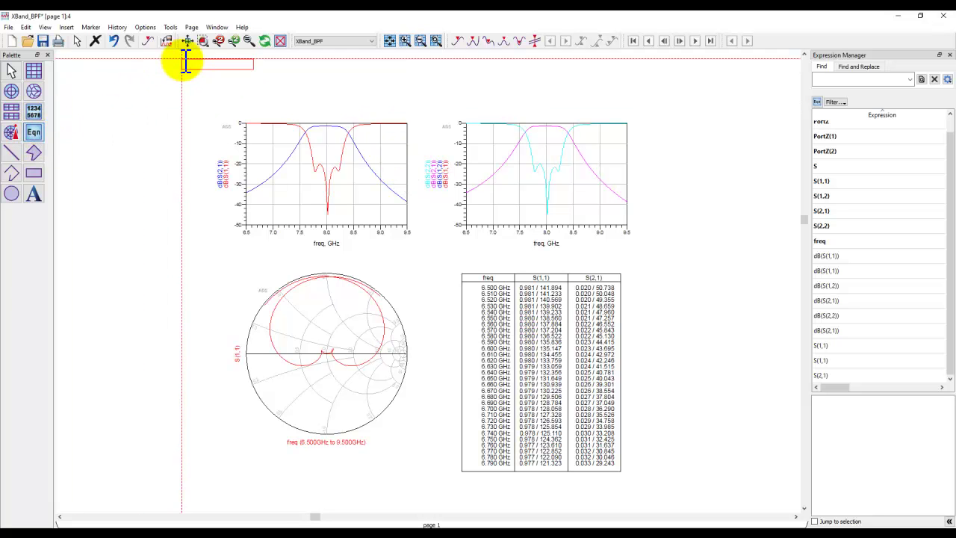
{"action": "left_click", "coordinate": [266, 70]}
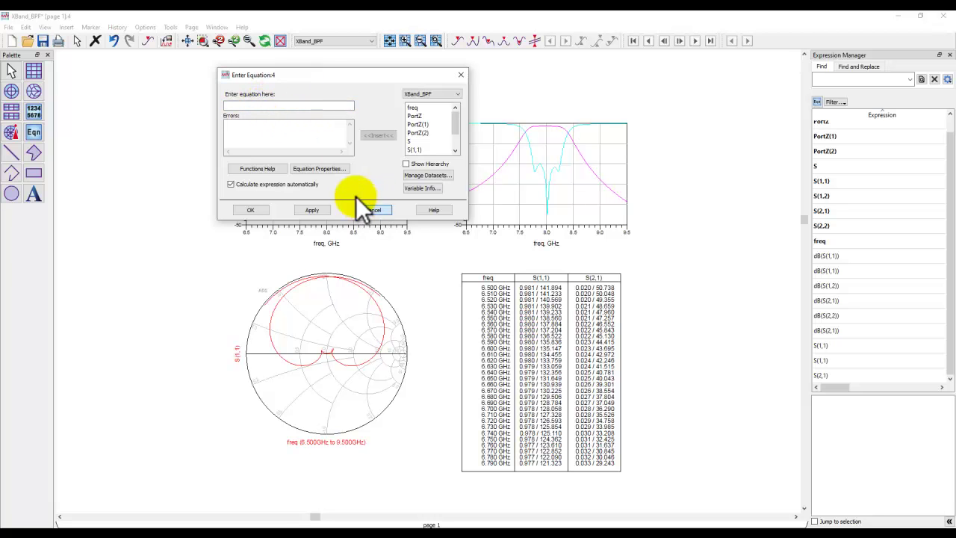
{"action": "left_click", "coordinate": [460, 76]}
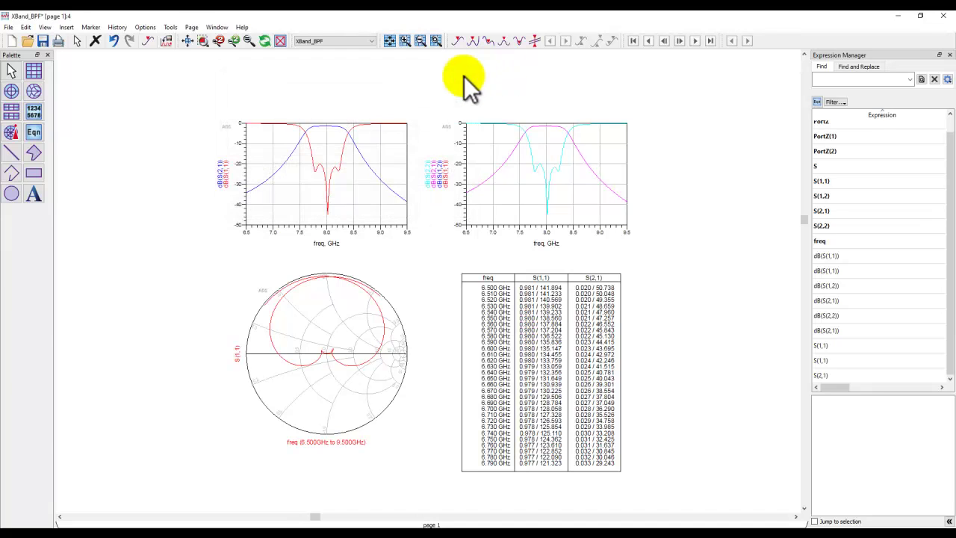
Enter the equation myz=stoz(S11) and move it above the dB plots
{"action": "left_click", "coordinate": [818, 105]}
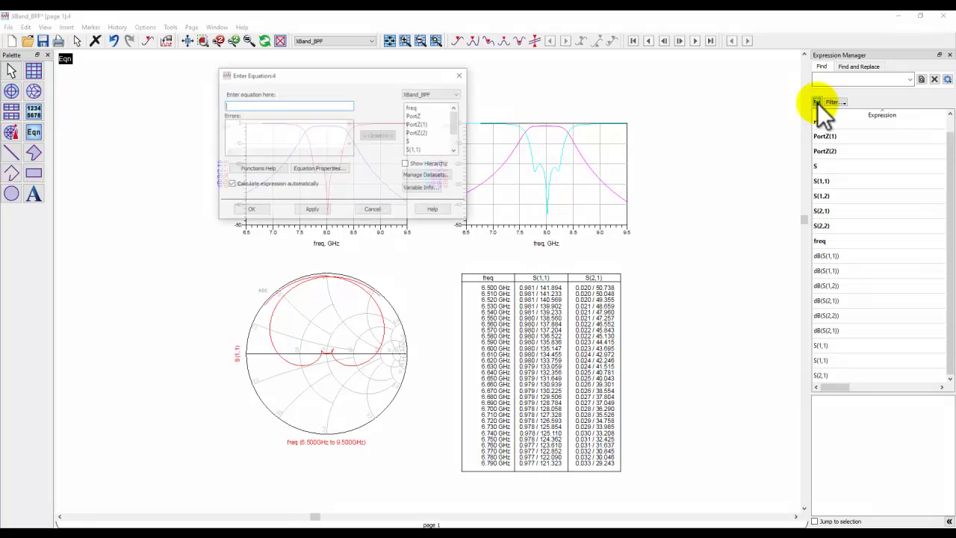
{"action": "left_click", "coordinate": [252, 109]}
{"action": "type", "text": "my"}
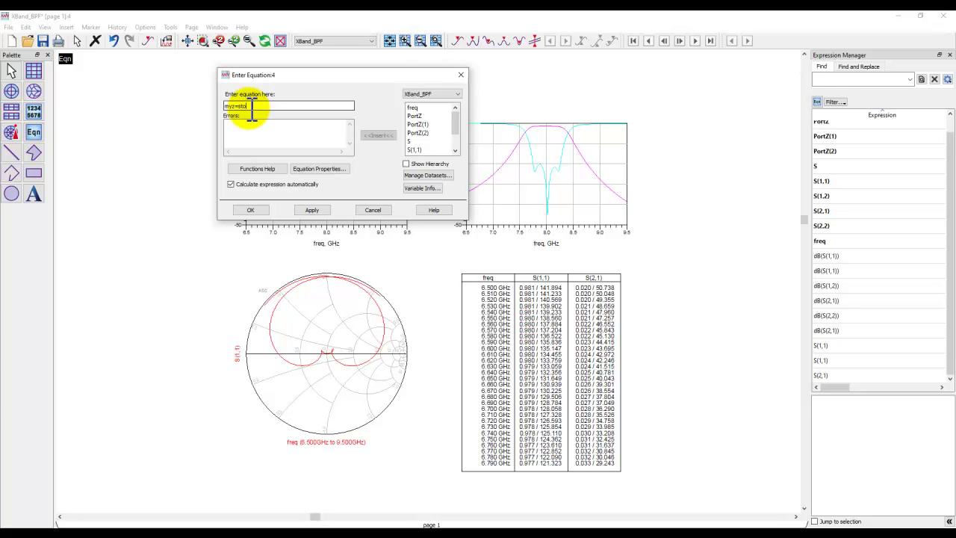
{"action": "type", "text": "z=stoz(S11)"}
{"action": "left_click", "coordinate": [250, 210]}
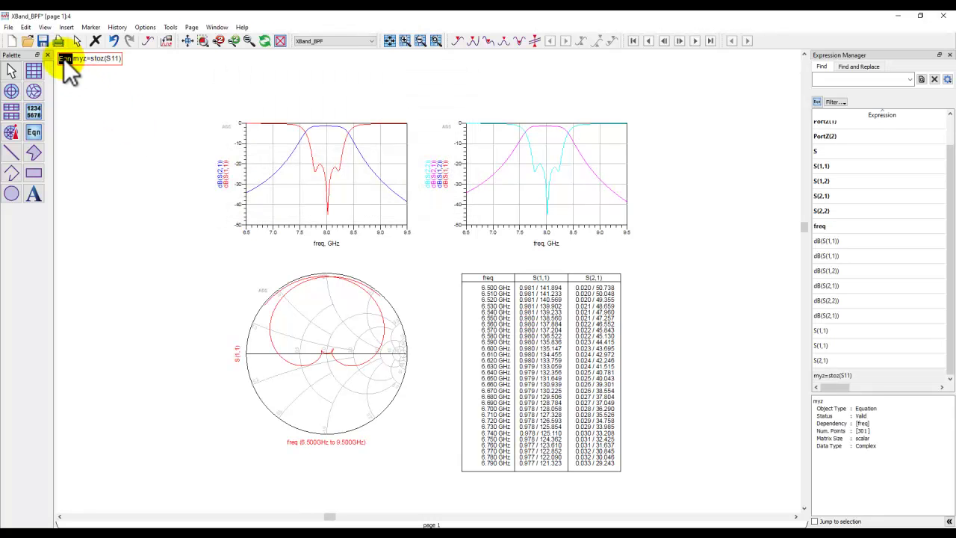
{"action": "left_click_drag", "start_coordinate": [64, 58], "coordinate": [253, 84]}
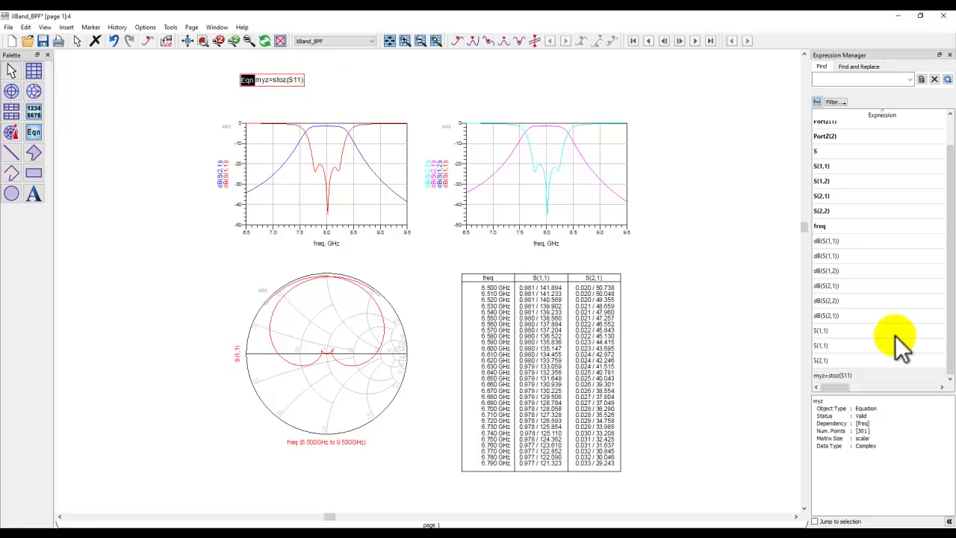
Plot the magnitude of myz=stoz(S11) versus frequency on a new graph
{"action": "left_click", "coordinate": [840, 380]}
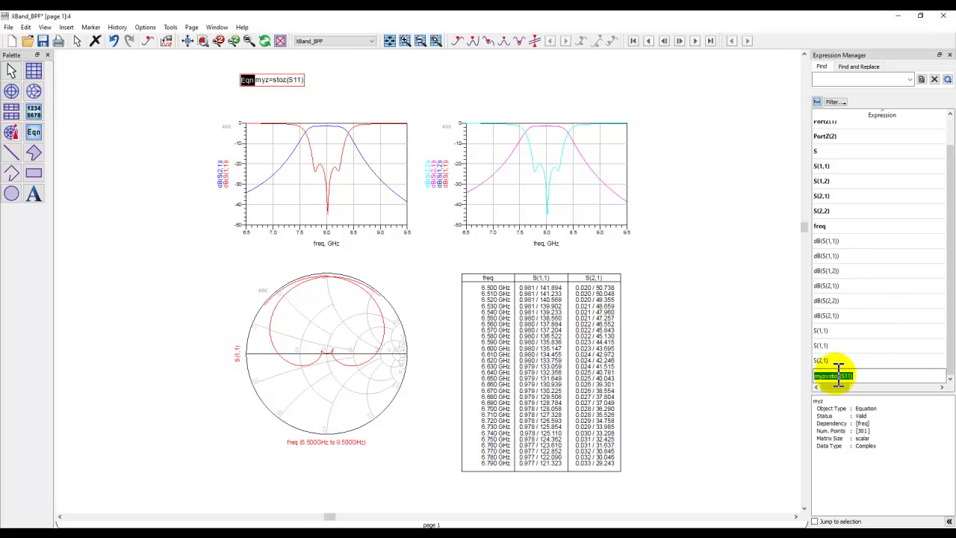
{"action": "left_click", "coordinate": [798, 376]}
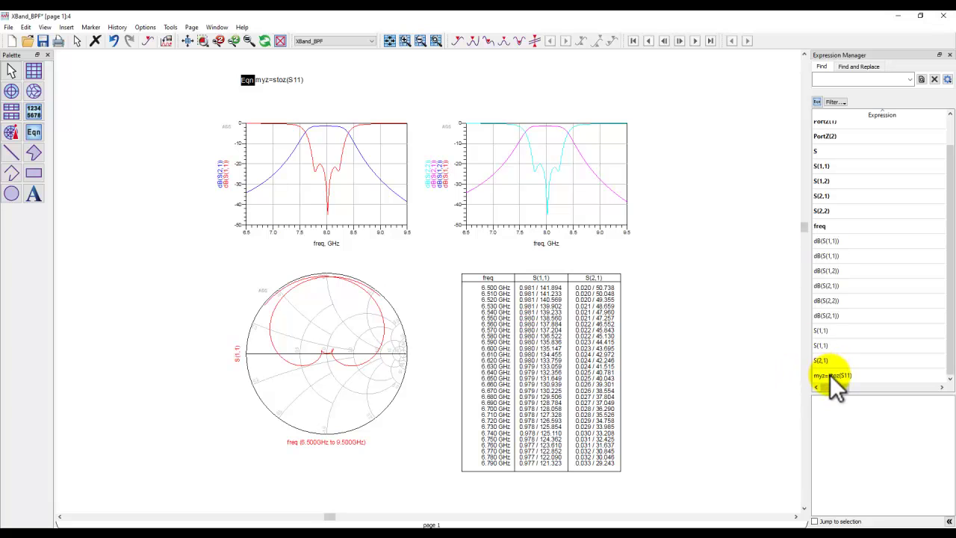
{"action": "left_click", "coordinate": [834, 379]}
{"action": "left_click_drag", "start_coordinate": [831, 376], "coordinate": [648, 298]}
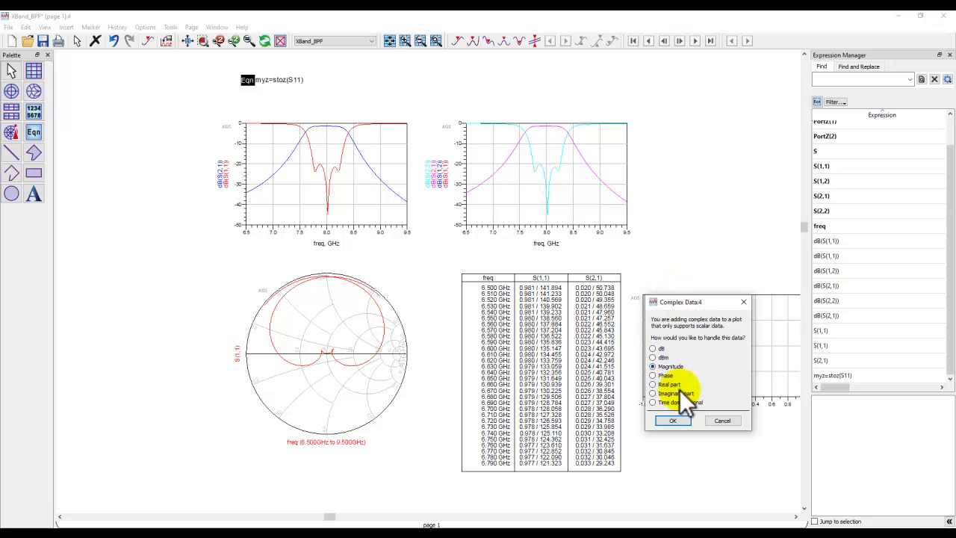
{"action": "left_click", "coordinate": [670, 421]}
Nudge the mag(myz) plot beside the table and fit the whole page in view
{"action": "scroll", "coordinate": [702, 388], "scroll_direction": "up", "scroll_amount": 3}
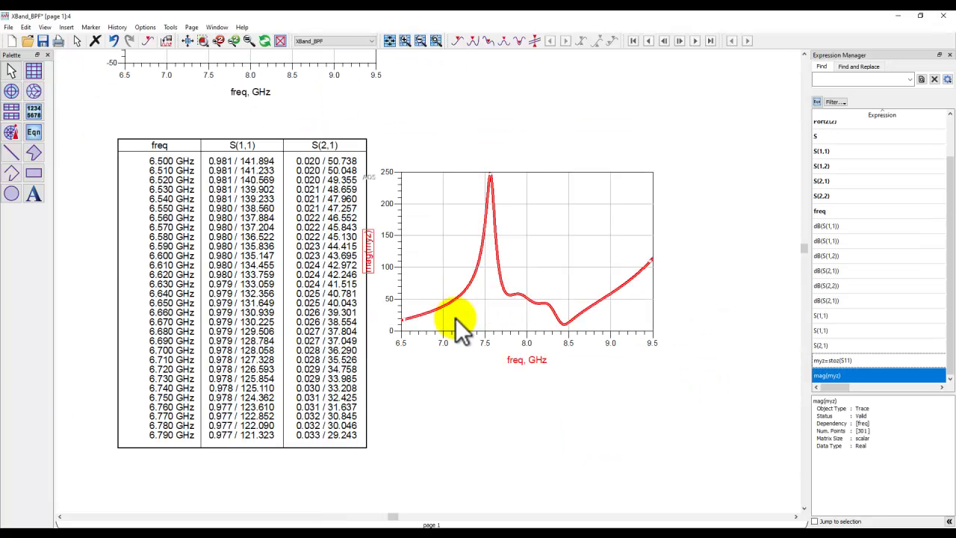
{"action": "left_click_drag", "start_coordinate": [465, 329], "coordinate": [489, 322]}
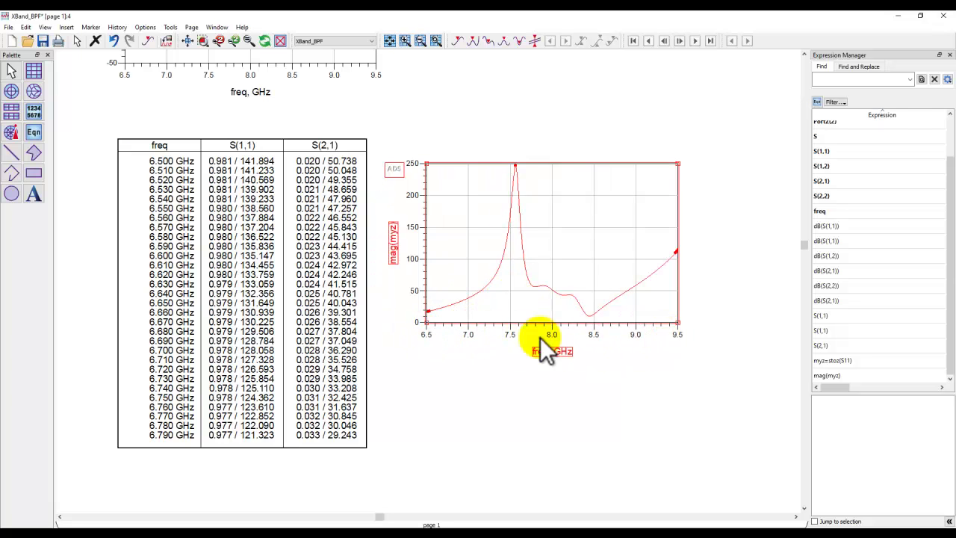
{"action": "left_click", "coordinate": [188, 39]}
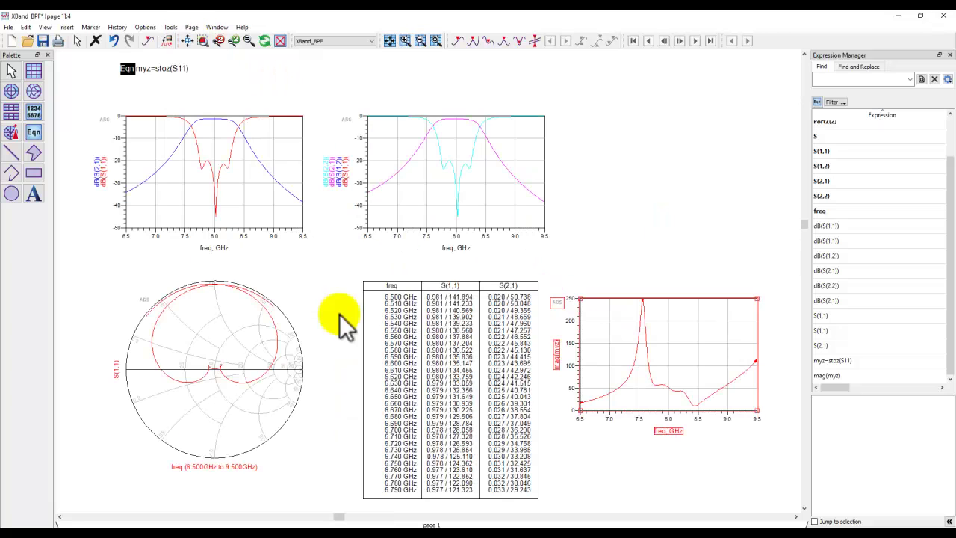
Add an Object Type filter to the expression list showing only Dataset expressions
{"action": "left_click", "coordinate": [844, 103]}
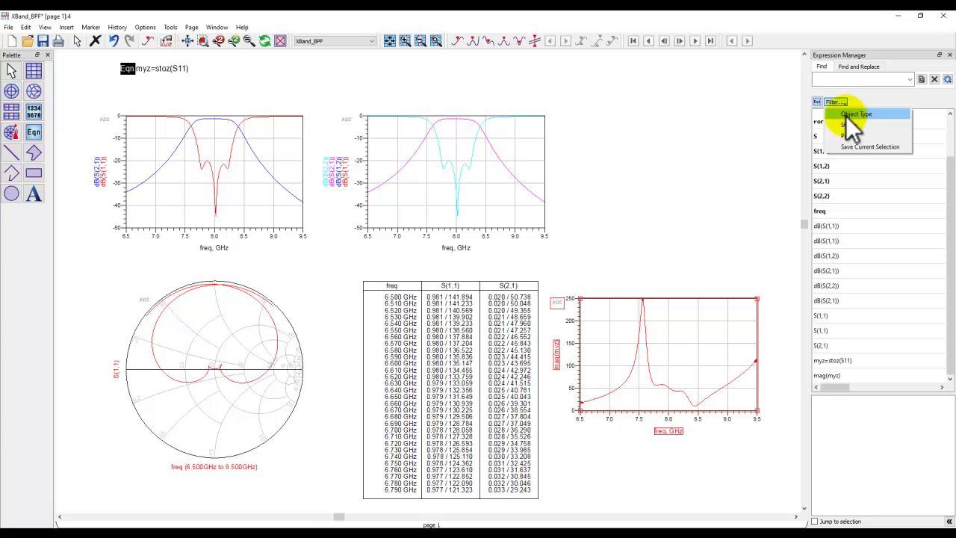
{"action": "left_click", "coordinate": [853, 115]}
{"action": "left_click", "coordinate": [885, 102]}
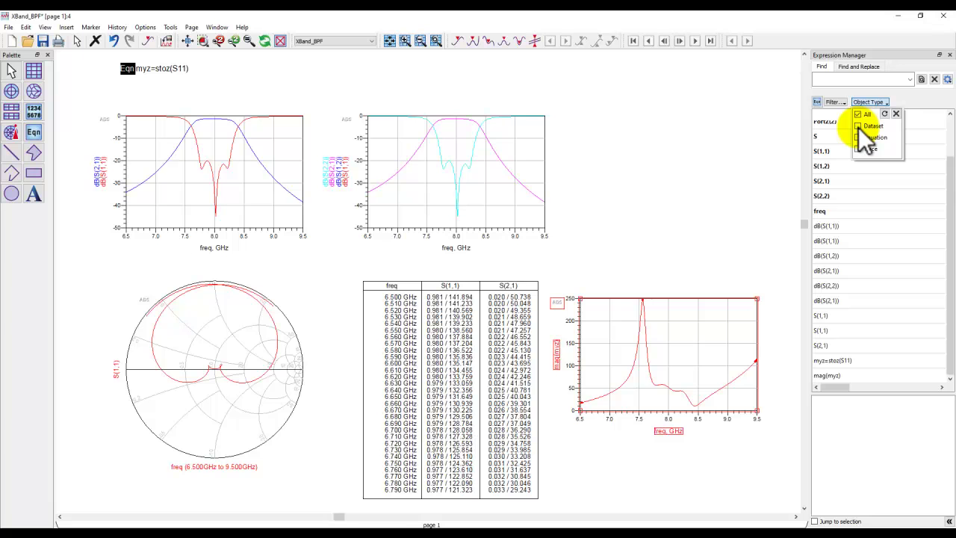
{"action": "left_click", "coordinate": [858, 127]}
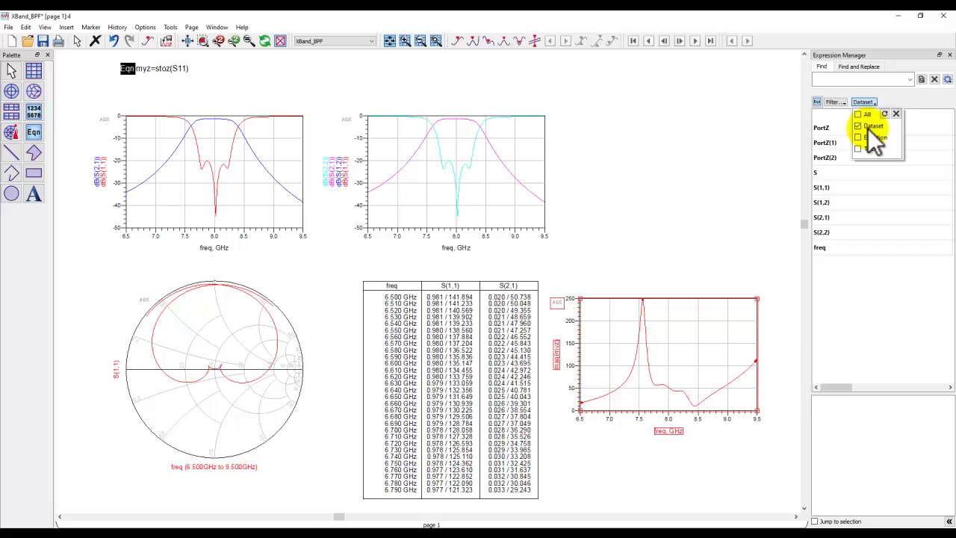
{"action": "left_click", "coordinate": [863, 275]}
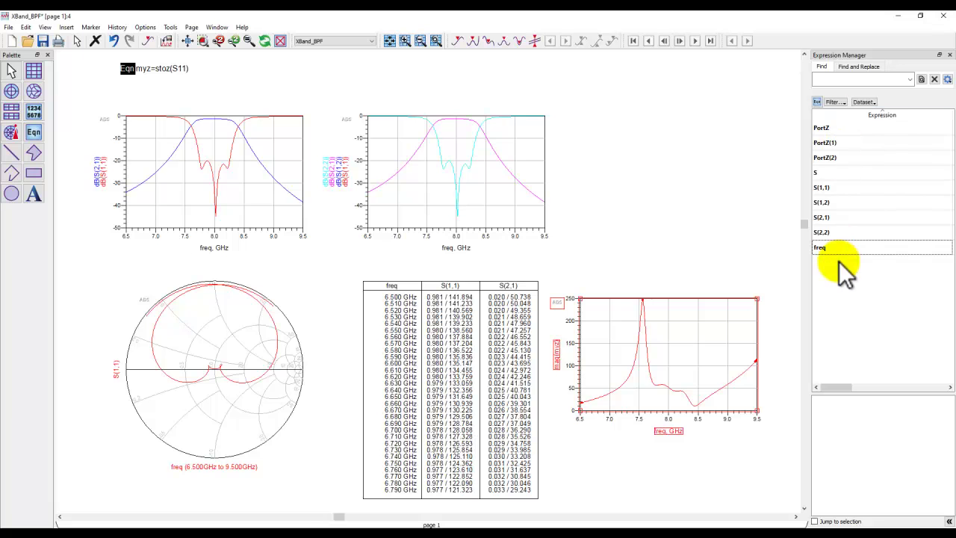
Try the All, Equation and Trace object types, then clear the expression filter
{"action": "left_click", "coordinate": [868, 102]}
{"action": "left_click", "coordinate": [858, 126]}
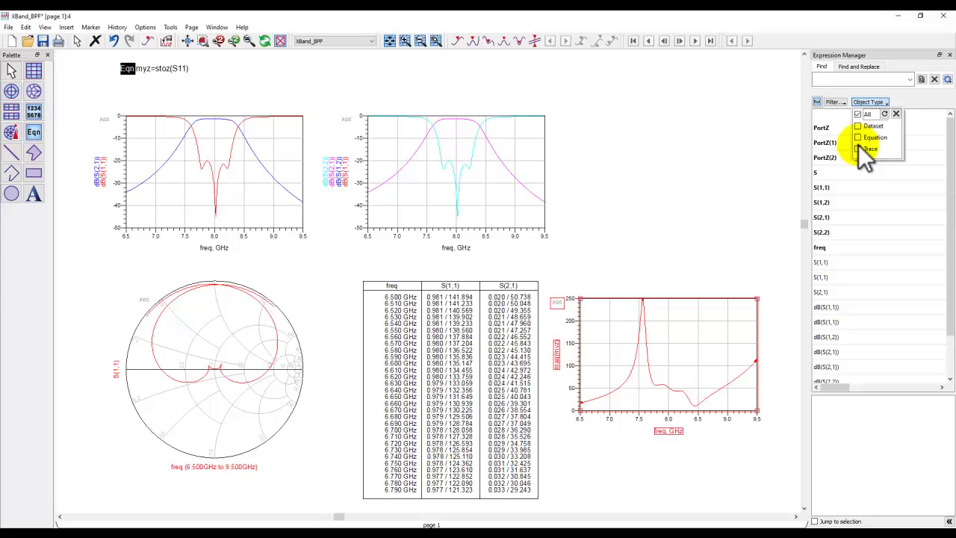
{"action": "left_click", "coordinate": [858, 137]}
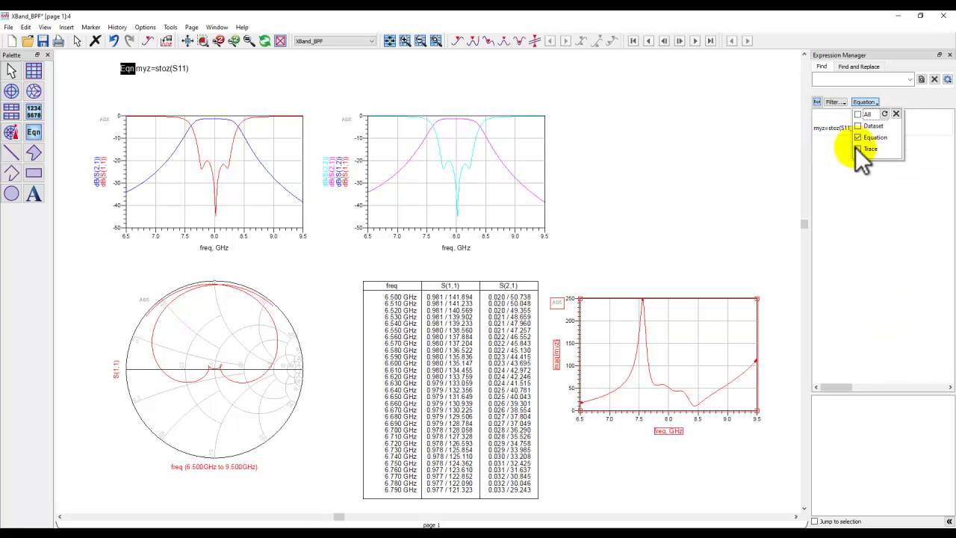
{"action": "left_click", "coordinate": [859, 149]}
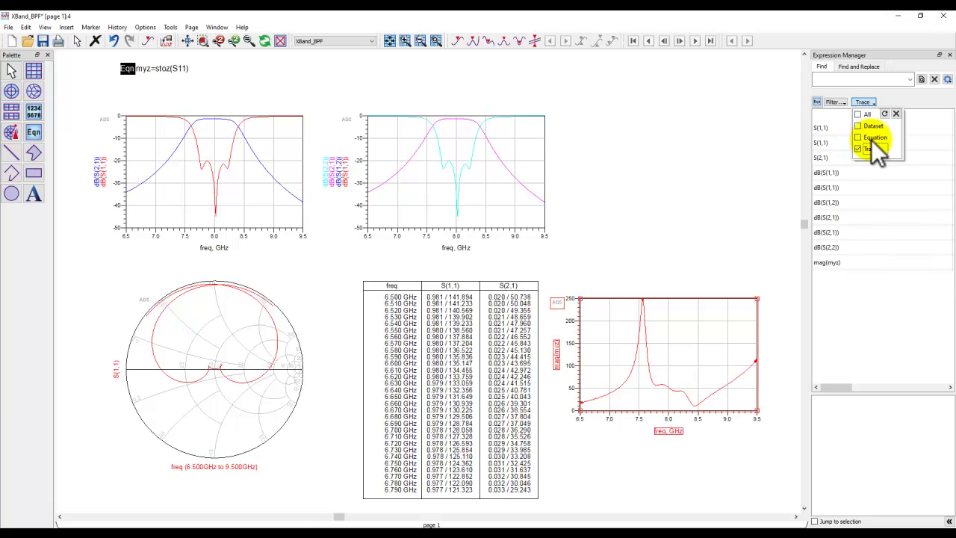
{"action": "left_click", "coordinate": [894, 114]}
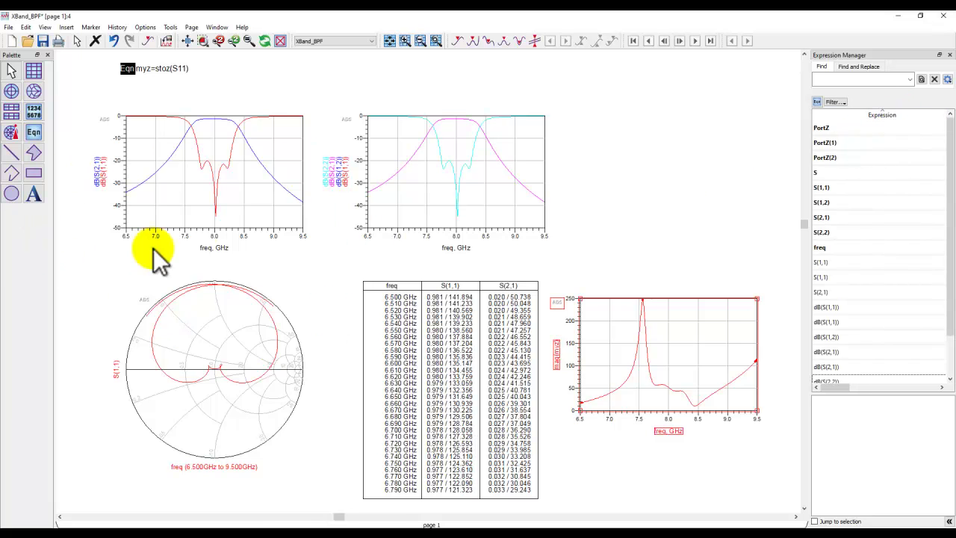
Re-add the Object Type filter with only Trace checked
{"action": "left_click", "coordinate": [835, 101]}
{"action": "left_click", "coordinate": [858, 130]}
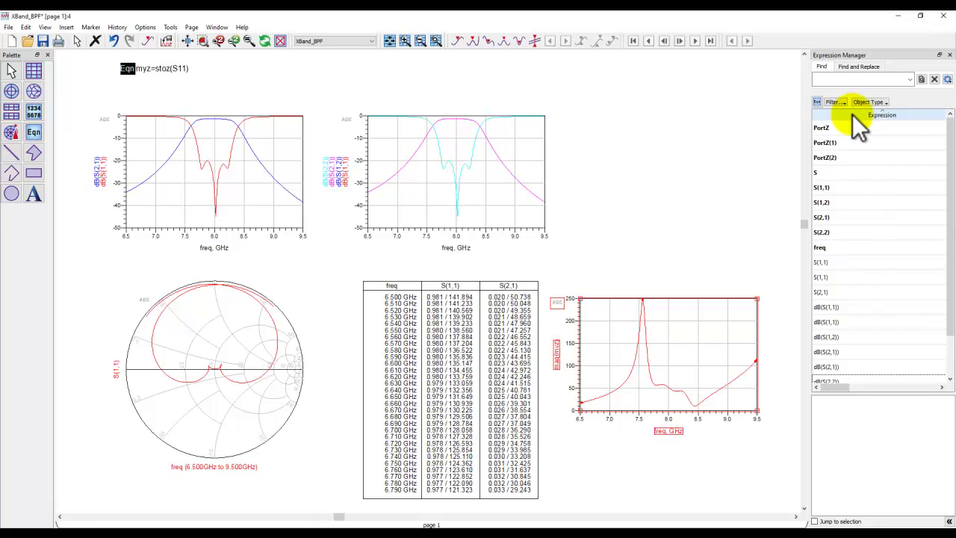
{"action": "left_click", "coordinate": [875, 104]}
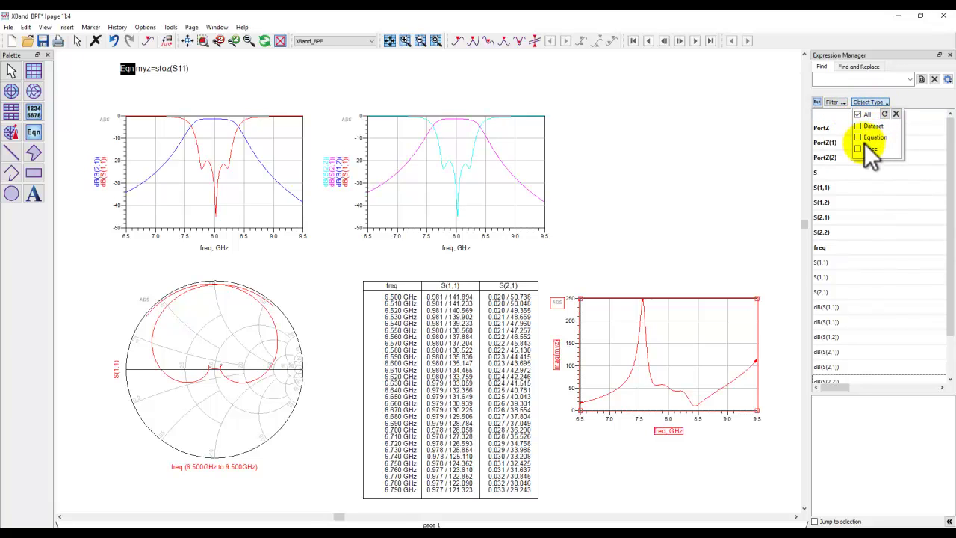
{"action": "left_click", "coordinate": [859, 149]}
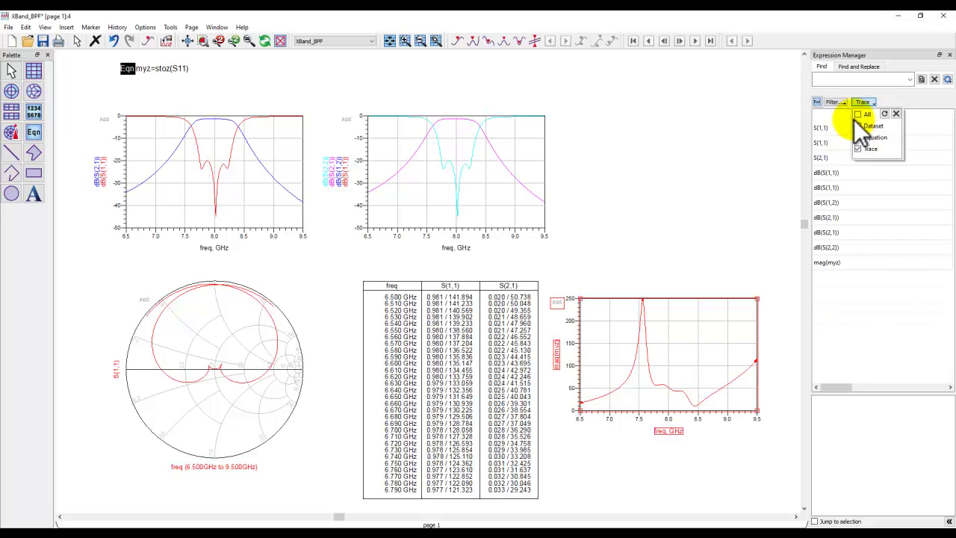
{"action": "left_click", "coordinate": [741, 172]}
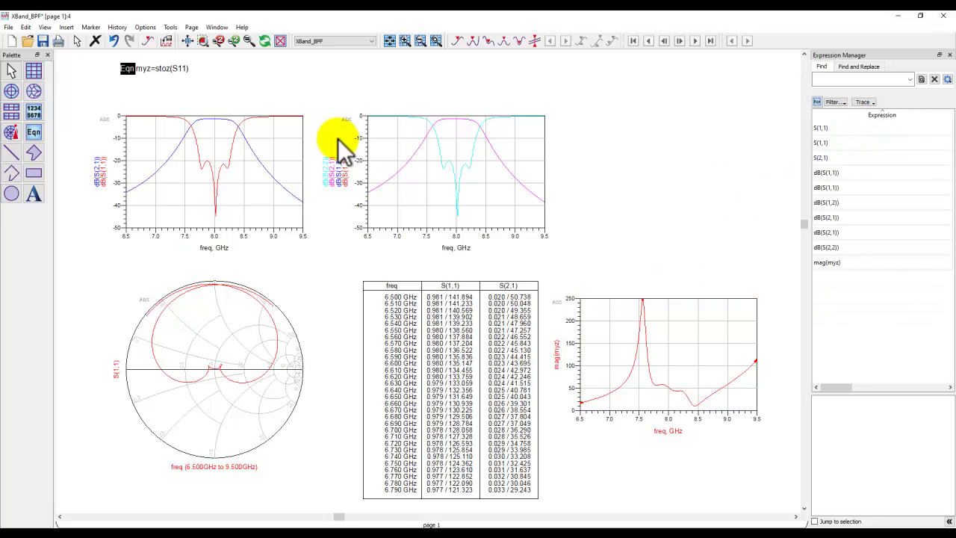